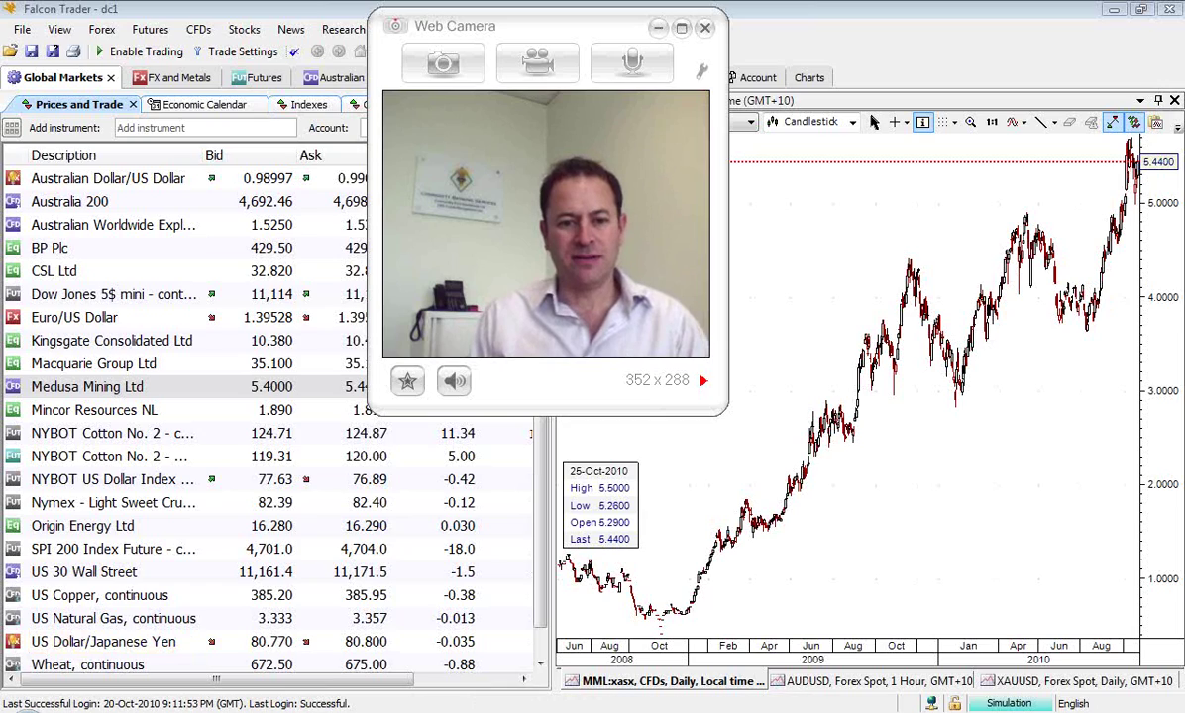
Switch from the Medusa Mining chart to the Bloomberg markets page in Chrome
key("alt+Tab")
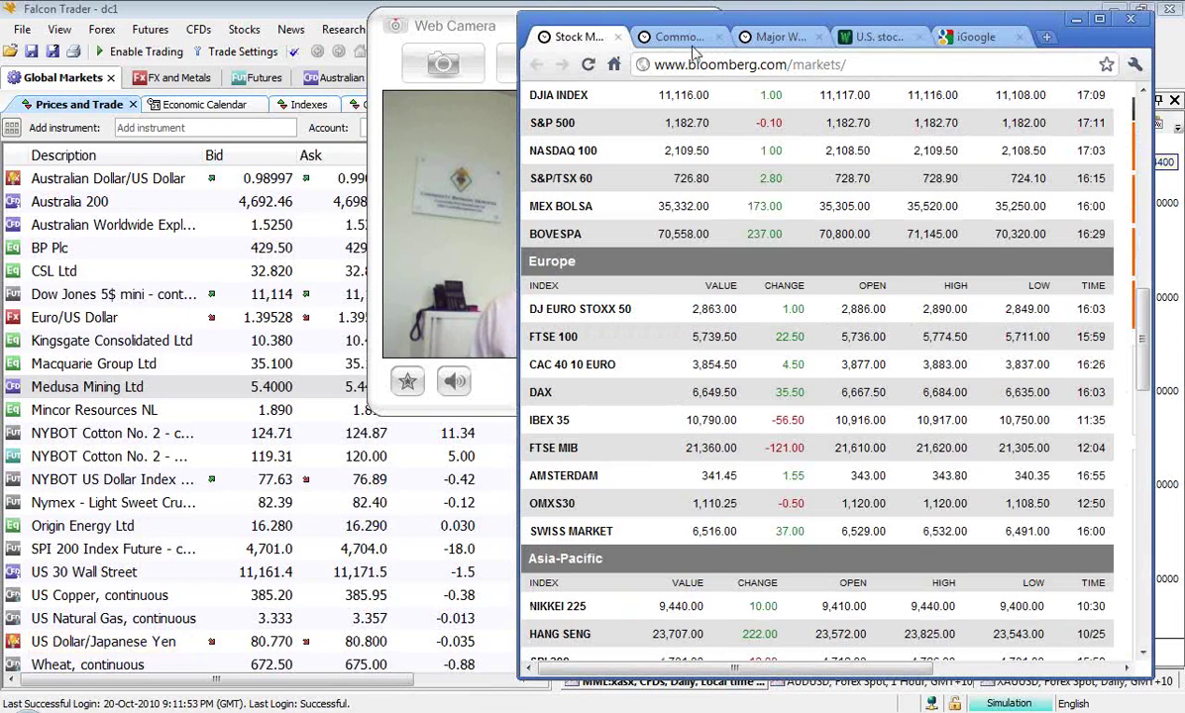
Minimize the Web Camera preview and scroll Bloomberg markets to the Asia-Pacific and Commodities tables
left_click(473, 28)
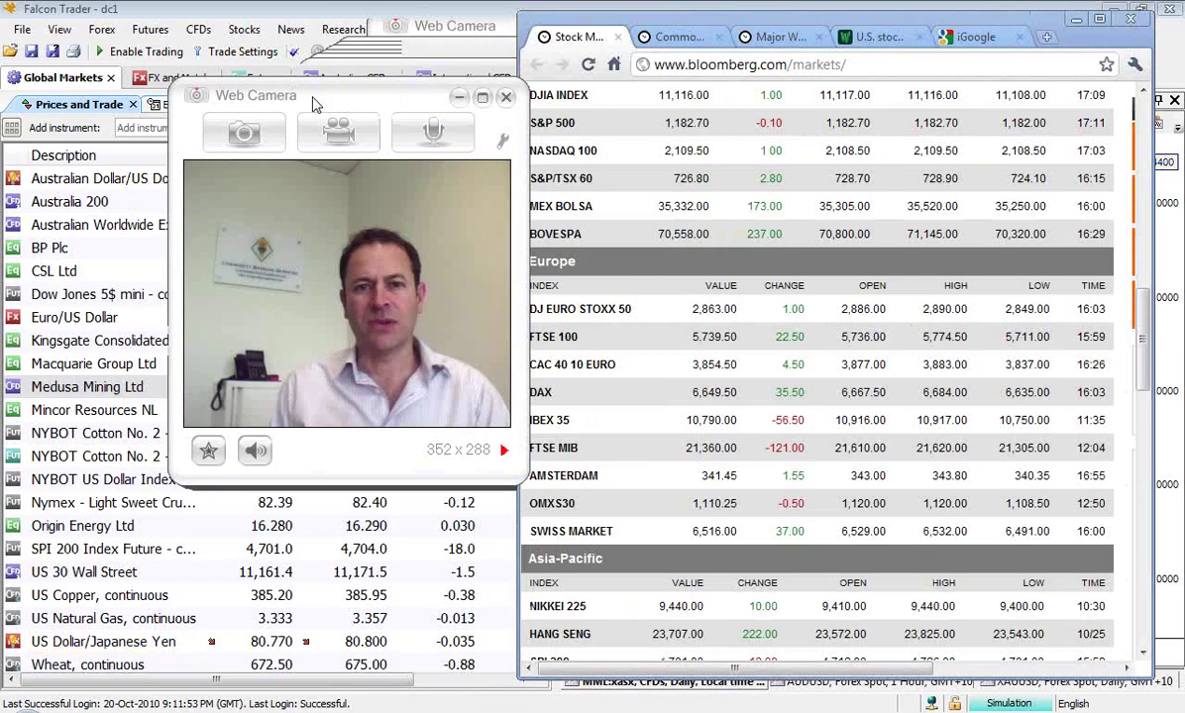
left_click(459, 98)
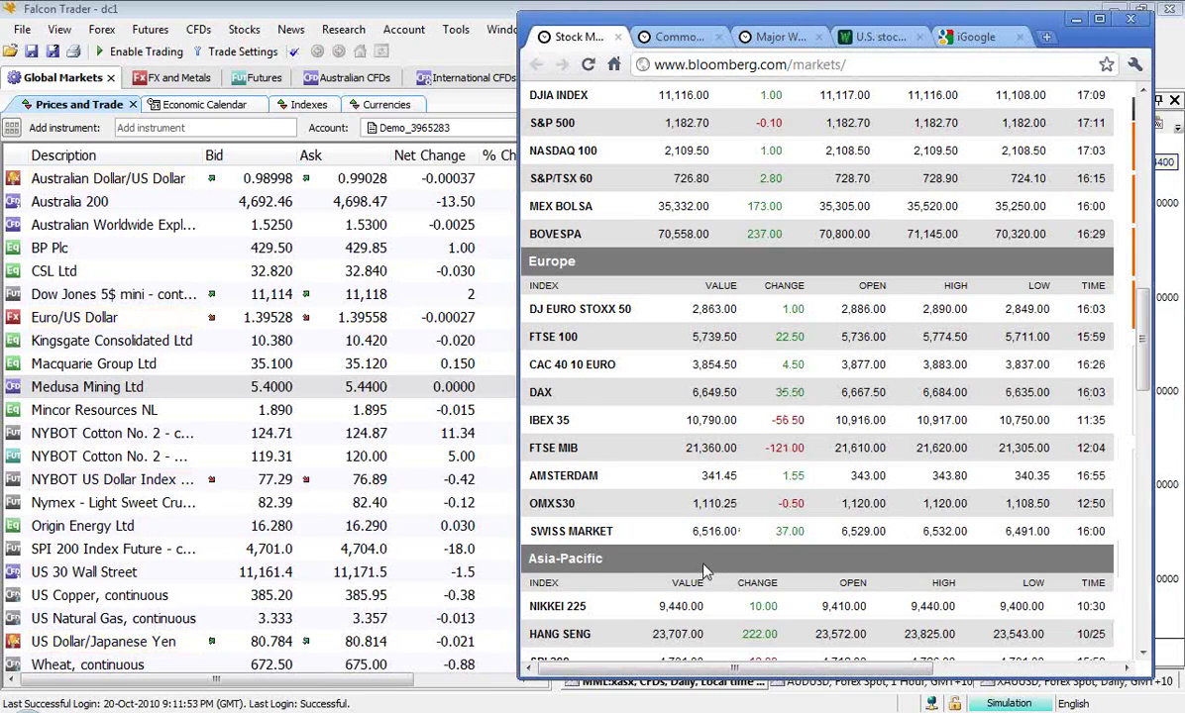
scroll(703, 571, "down", 5)
scroll(707, 572, "up", 4)
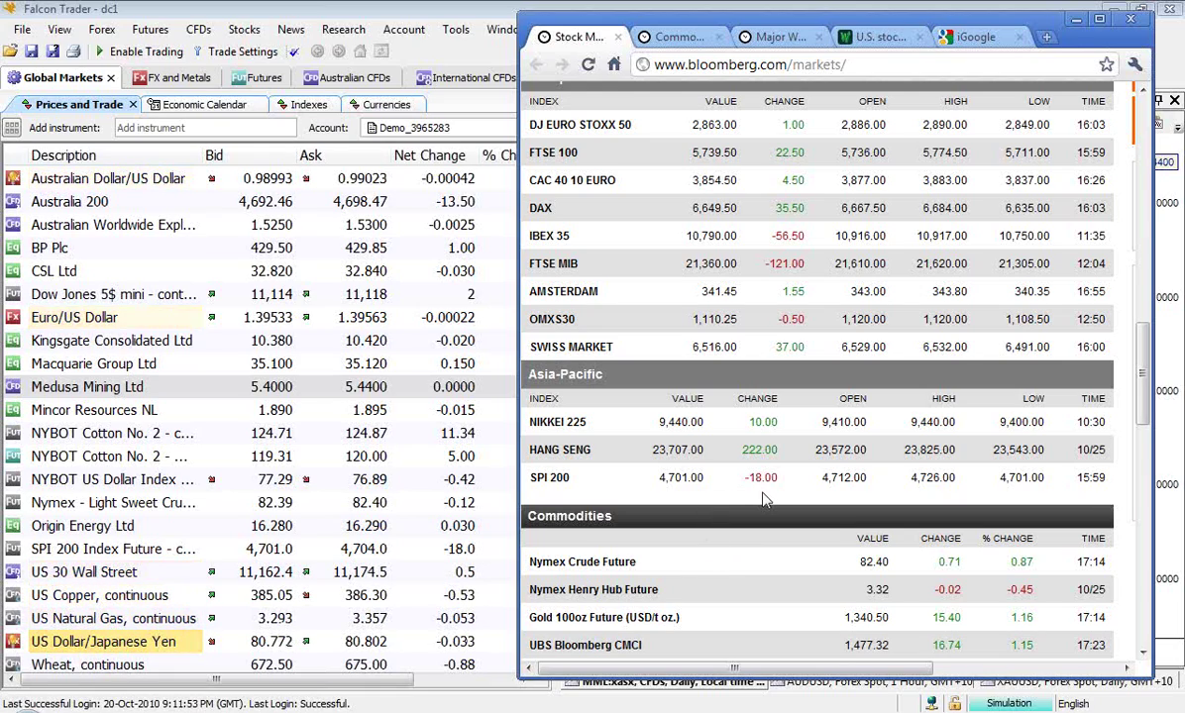
Scroll the Bloomberg index tables down to Commodities and Currencies, showing EUR-USD at 1.3968
scroll(763, 500, "down", 3)
scroll(763, 498, "up", 3)
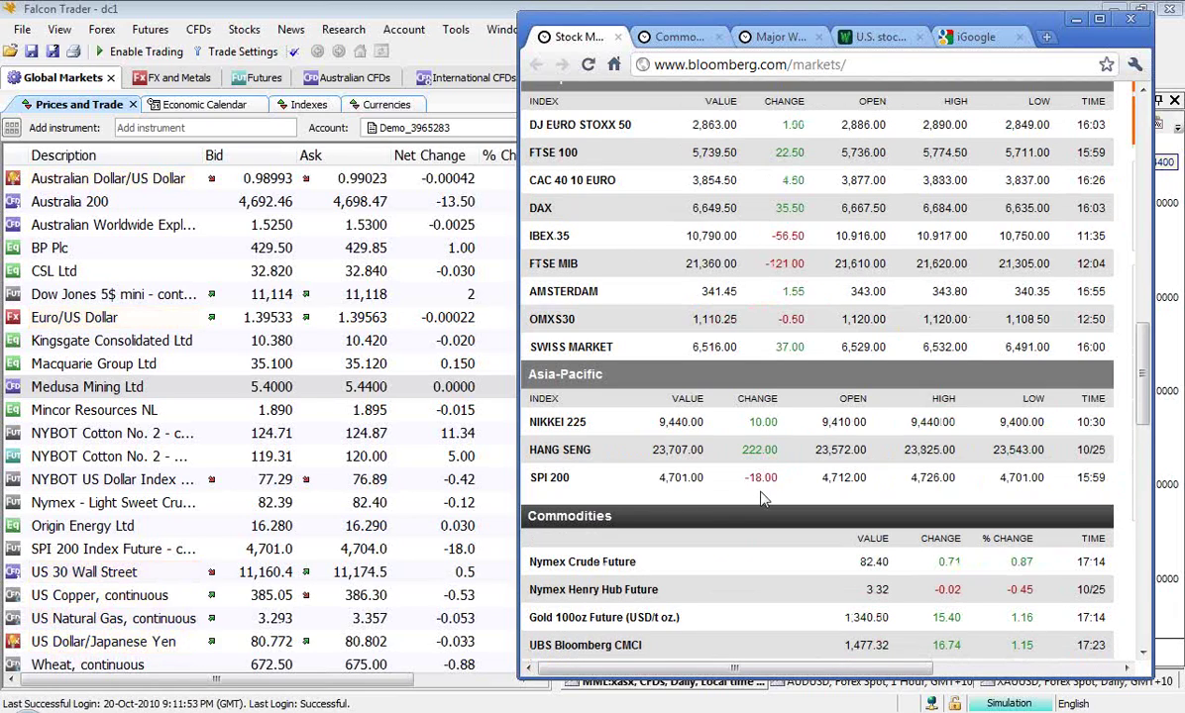
scroll(763, 499, "down", 4)
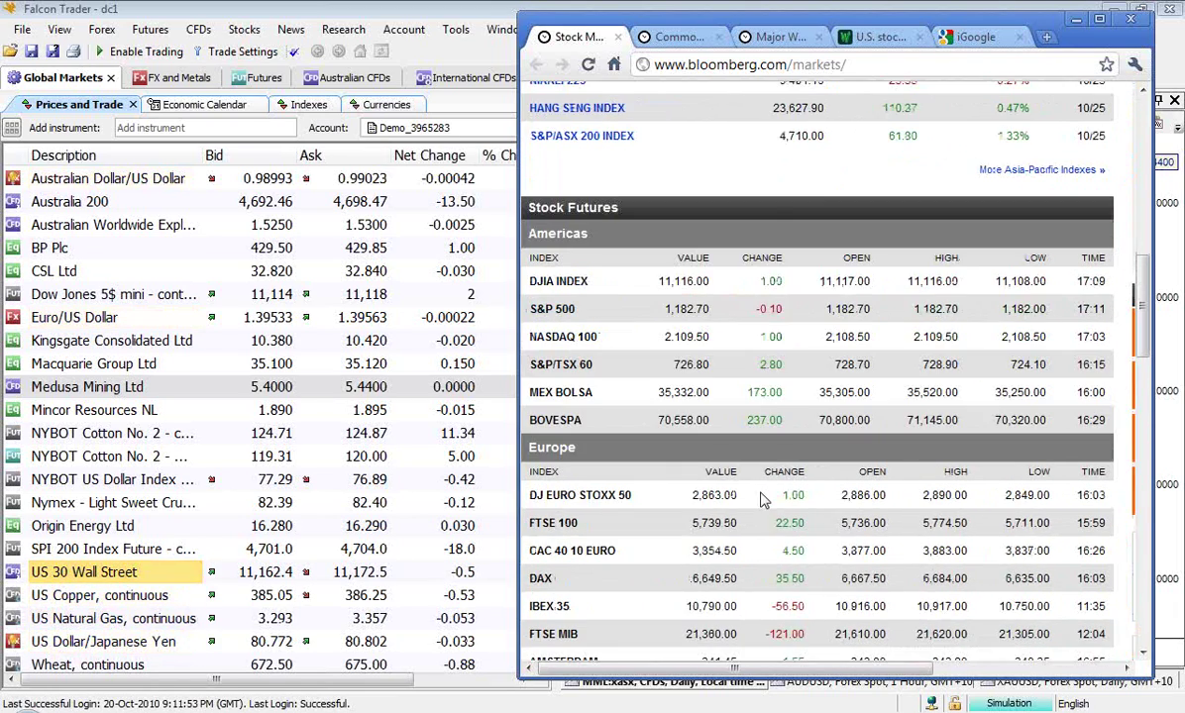
scroll(764, 496, "up", 4)
scroll(763, 495, "up", 4)
scroll(764, 492, "down", 4)
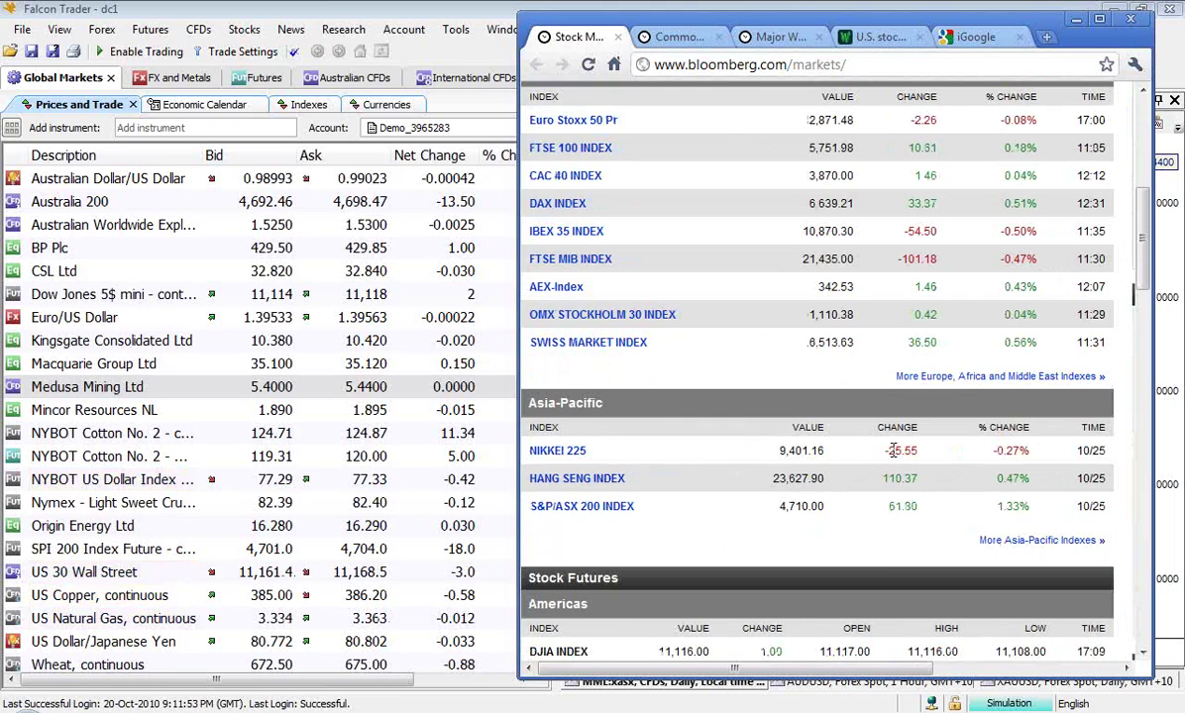
scroll(893, 451, "down", 10)
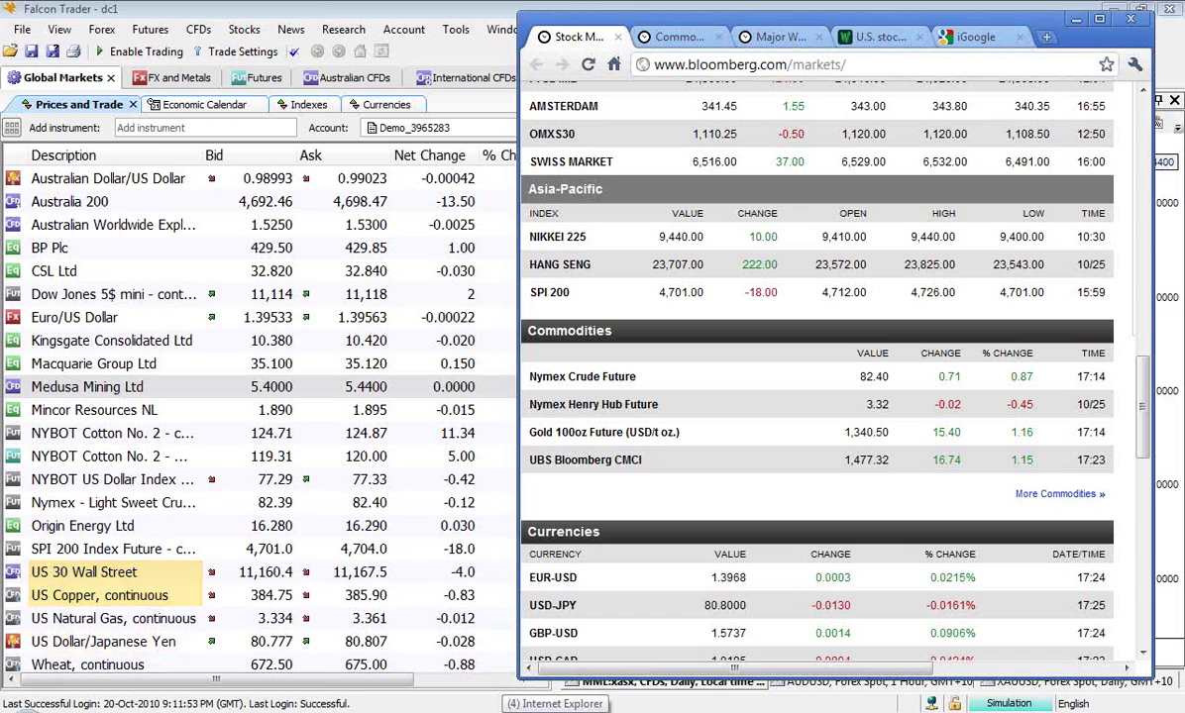
Switch to the 'VV AU' Internet Explorer window with VectorVest Australia's home page
left_click(518, 704)
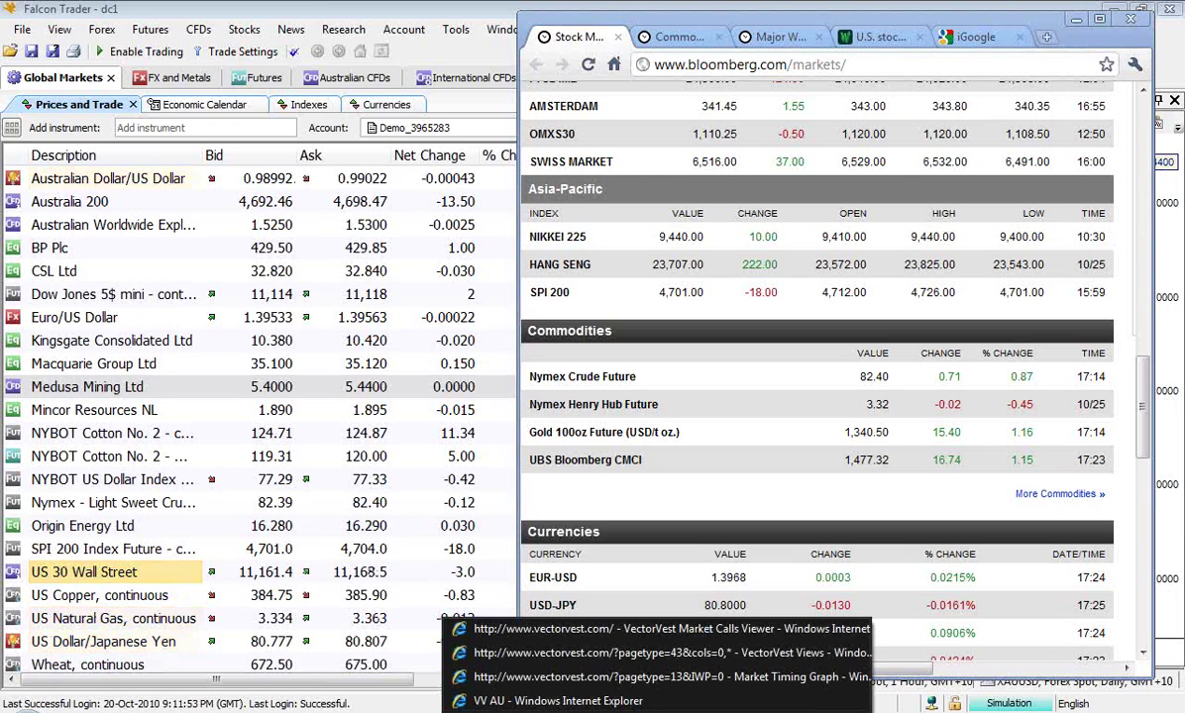
left_click(535, 700)
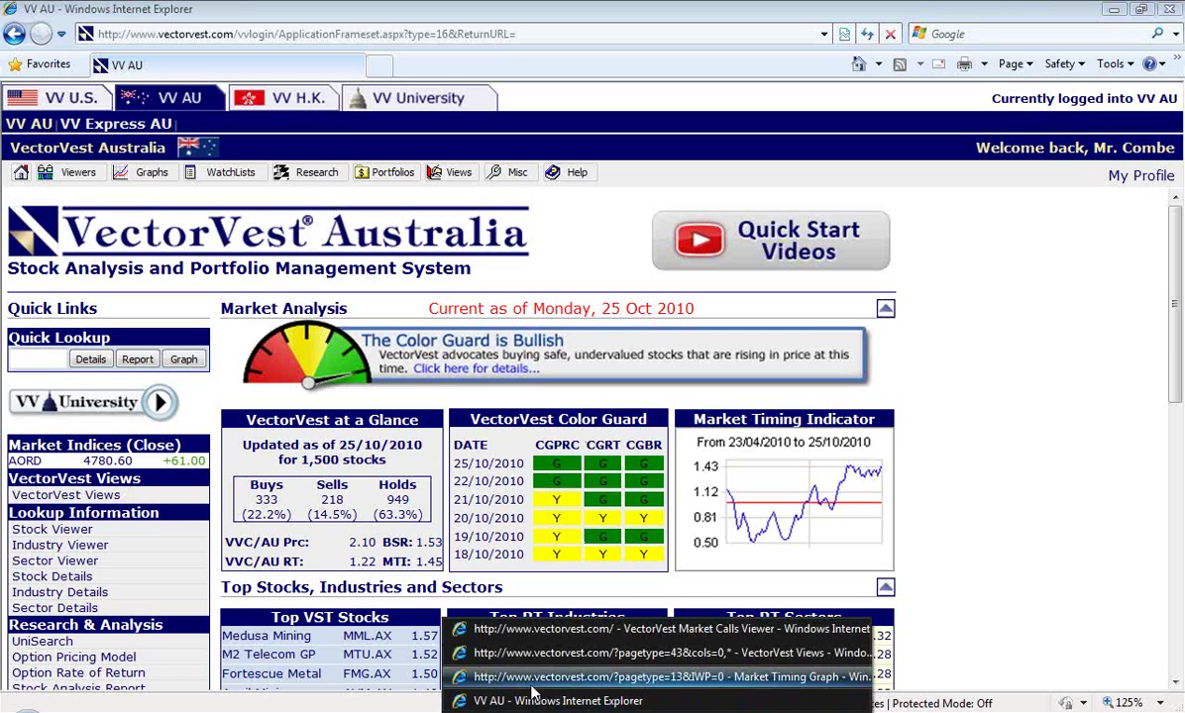
Bring VectorVest's one-year Market Timing Graph to the front
left_click(532, 682)
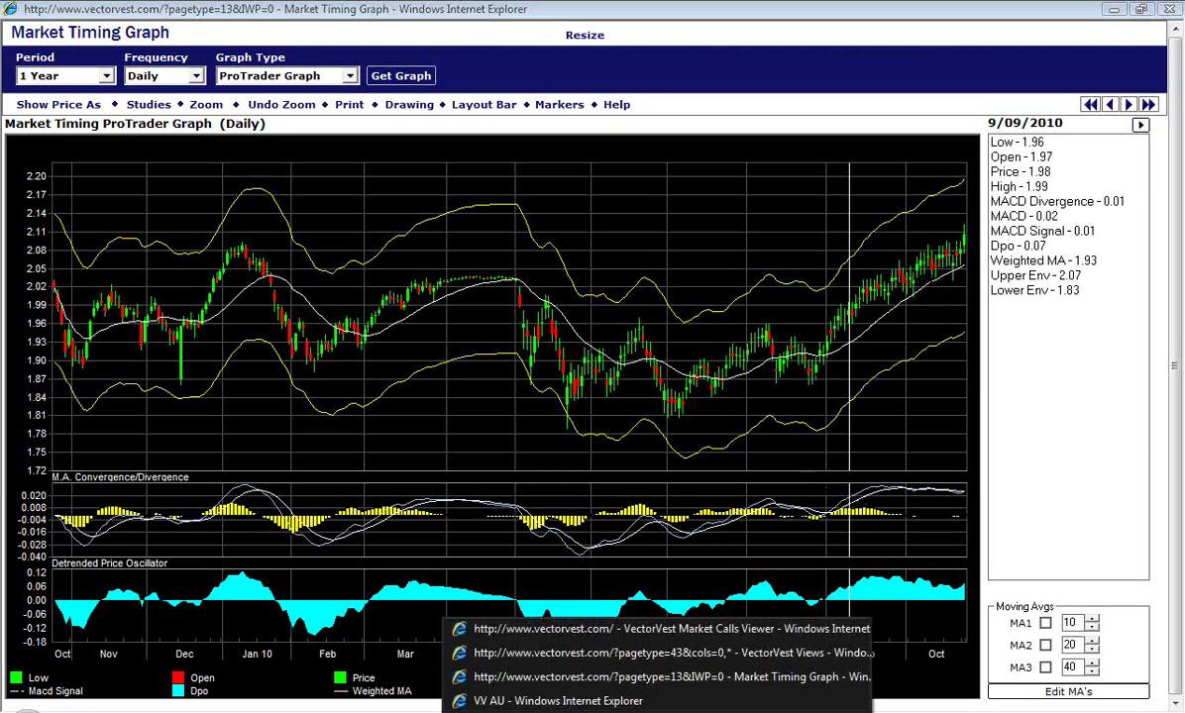
Check the Market Calls Viewer history, close it, and minimize the VectorVest Views commentary
left_click(499, 618)
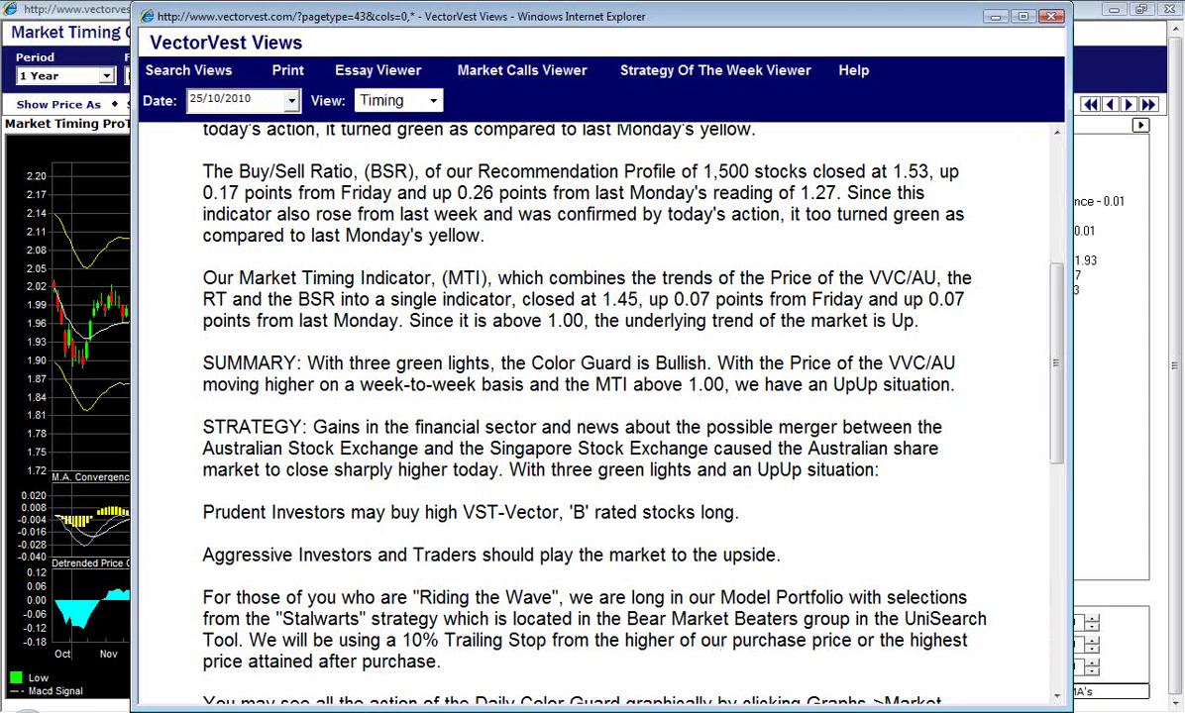
left_click(578, 628)
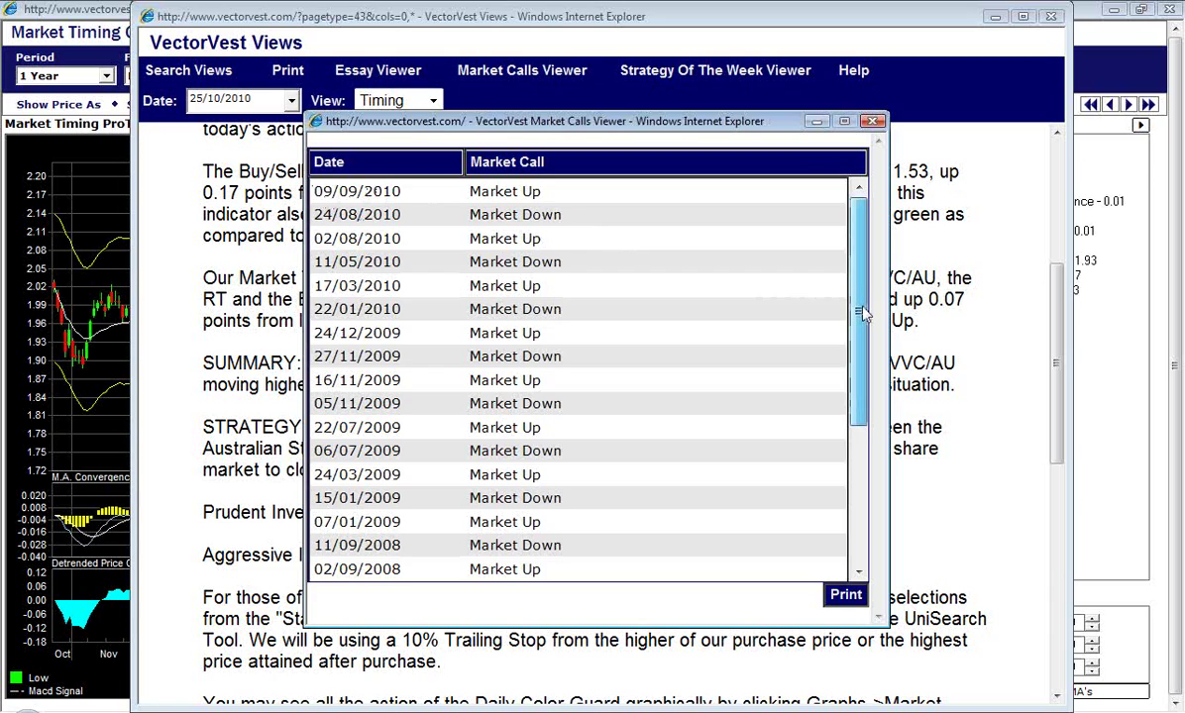
mouse_move(862, 313)
left_mouse_down()
mouse_move(865, 375)
mouse_move(861, 313)
left_mouse_up()
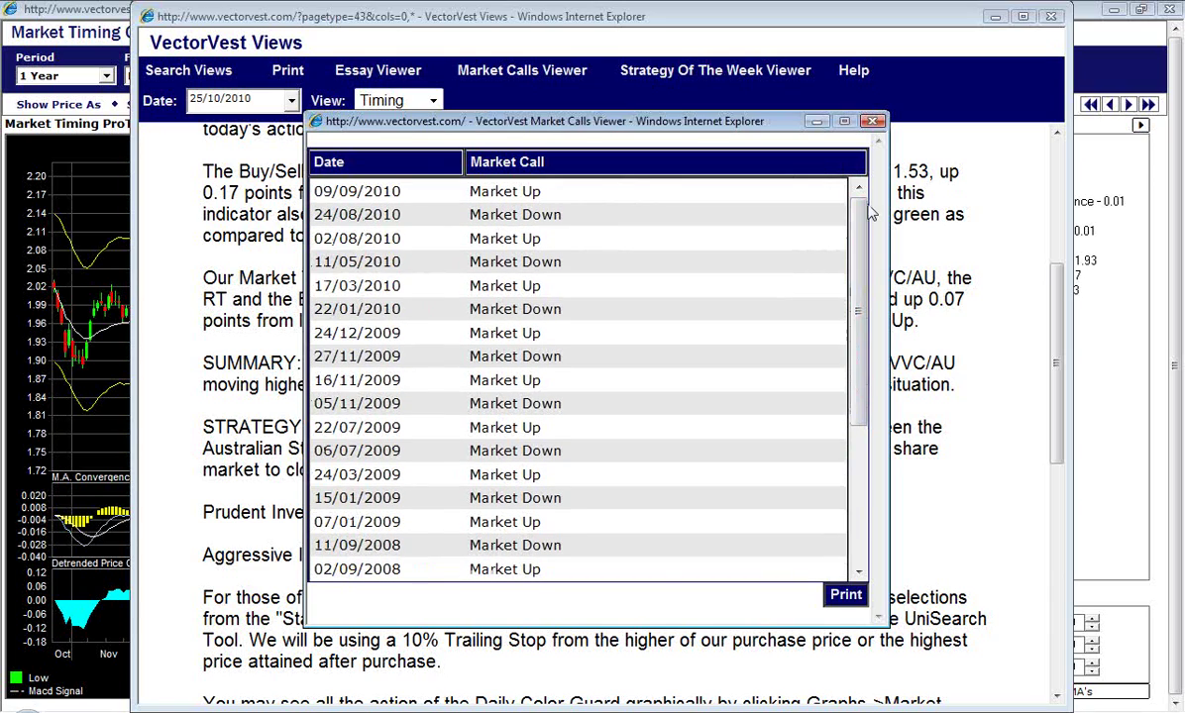
left_click(871, 120)
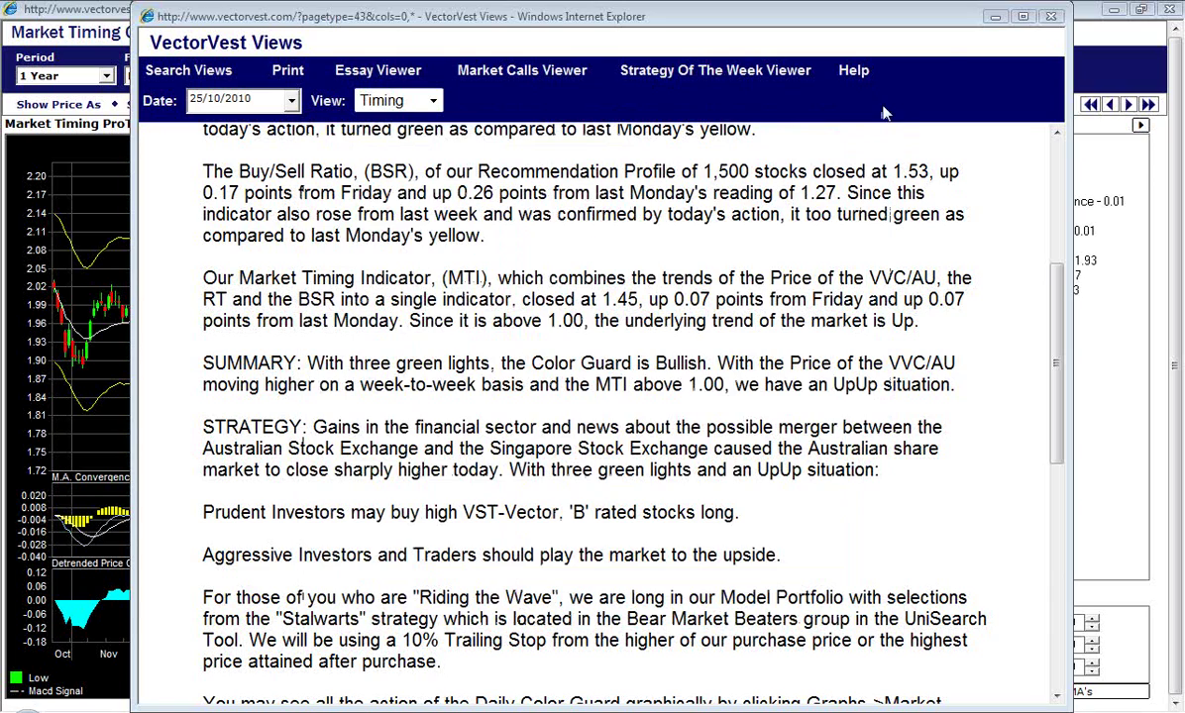
left_click(995, 17)
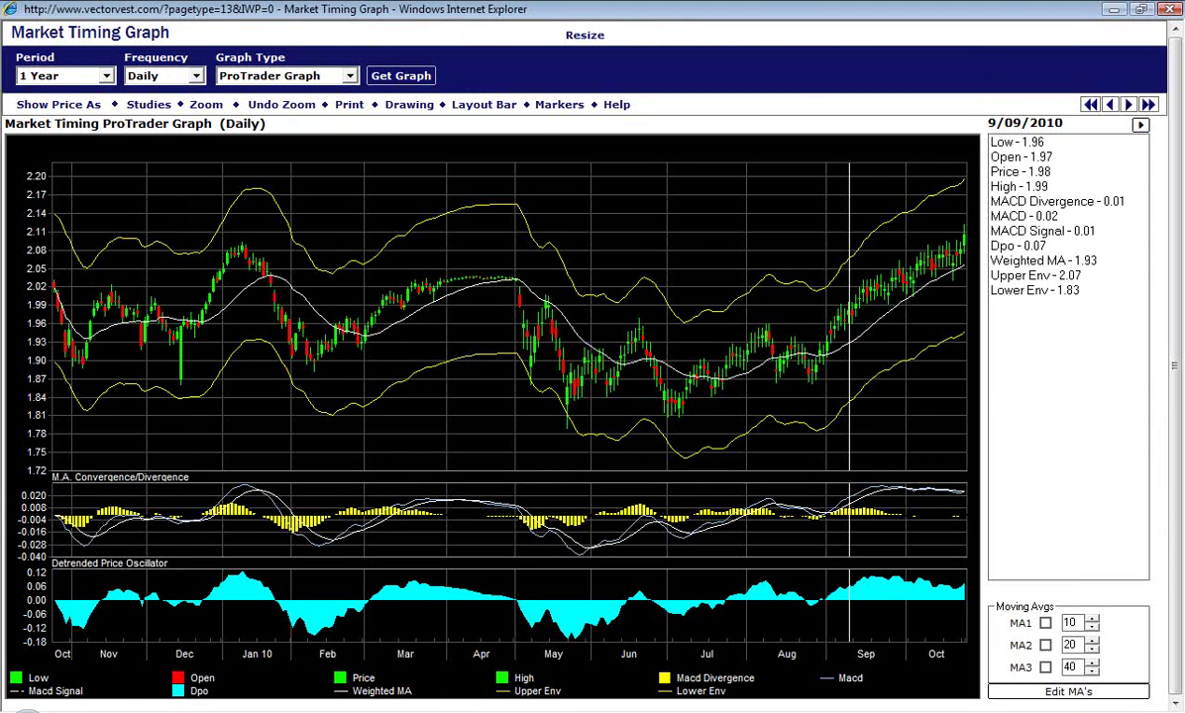
Open Bloomberg's commodity futures page and scroll down to the metals and livestock prices
key("alt+Tab")
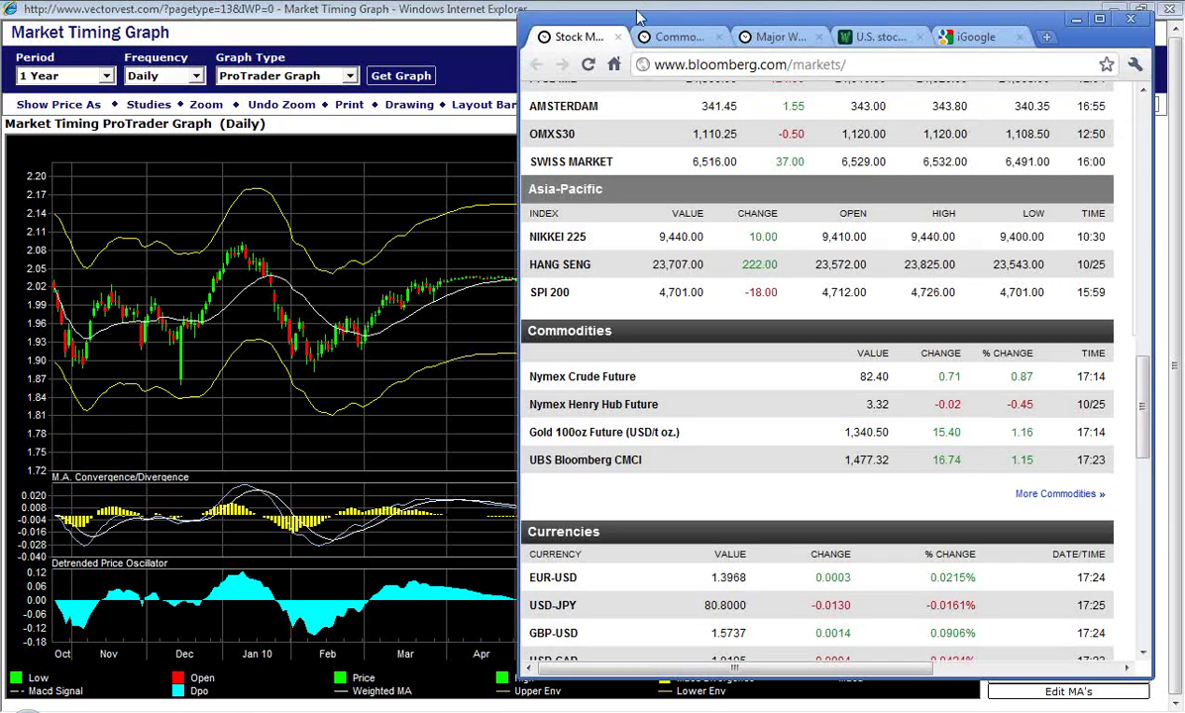
left_click(684, 42)
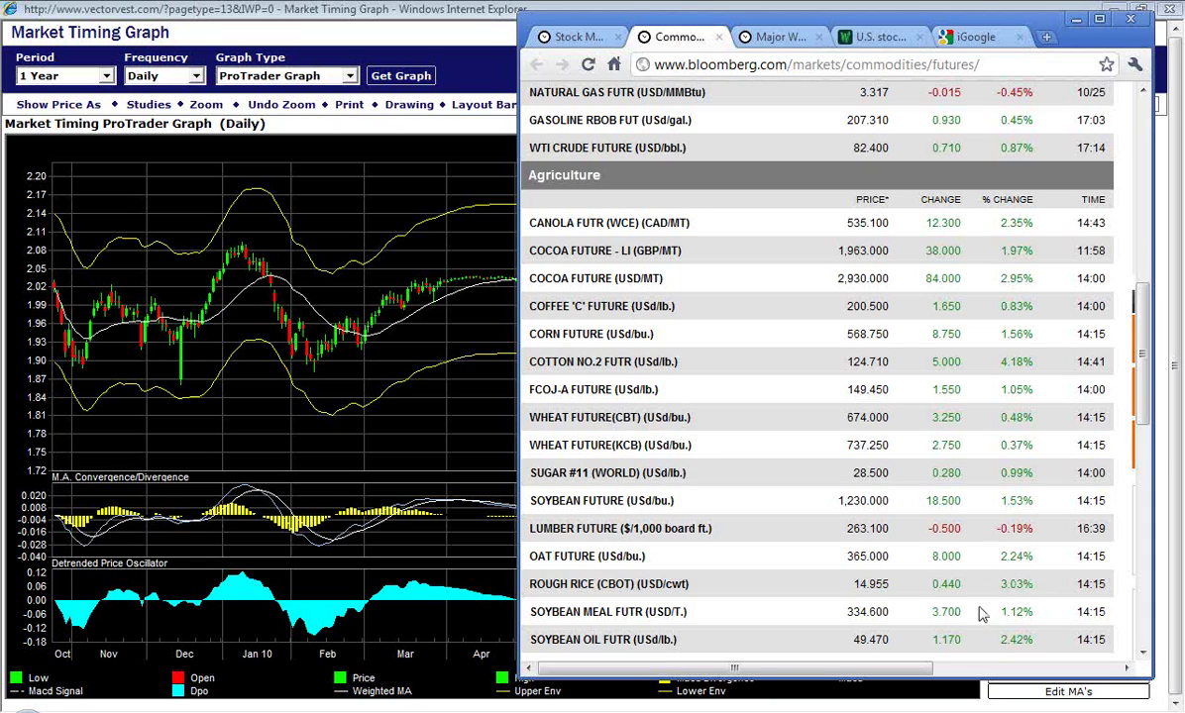
scroll(865, 611, "down", 3)
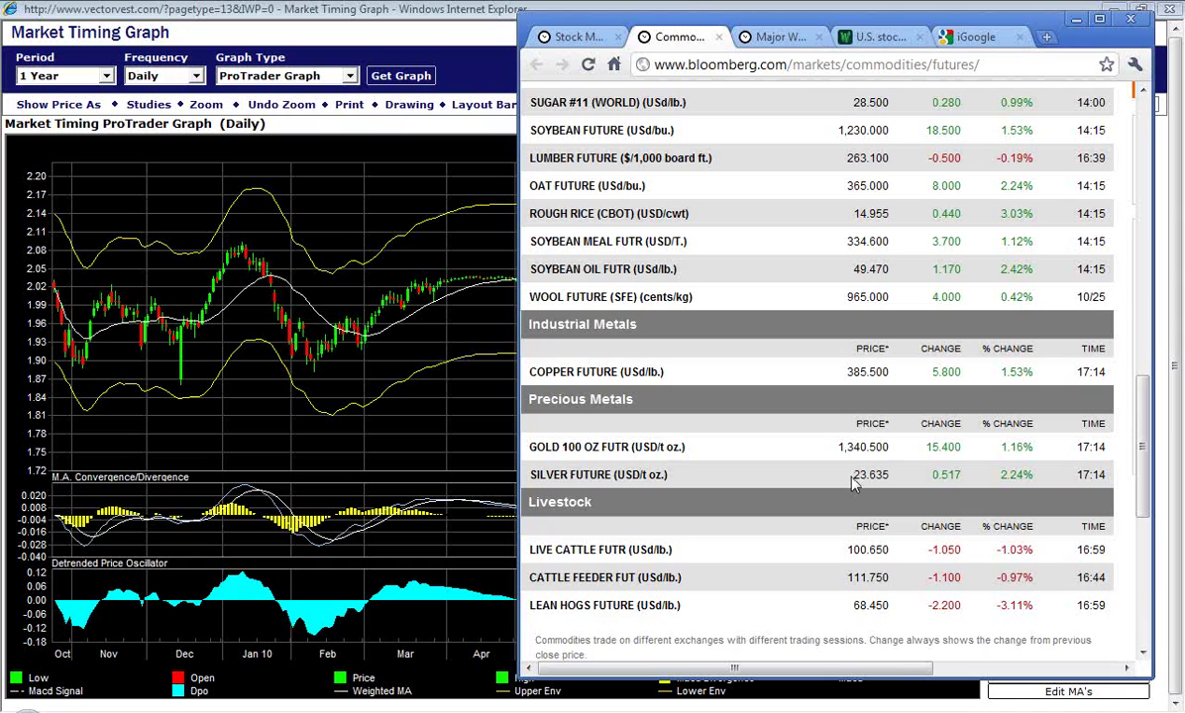
Open the Bloomberg major currencies page to review exchange rates
left_click(782, 37)
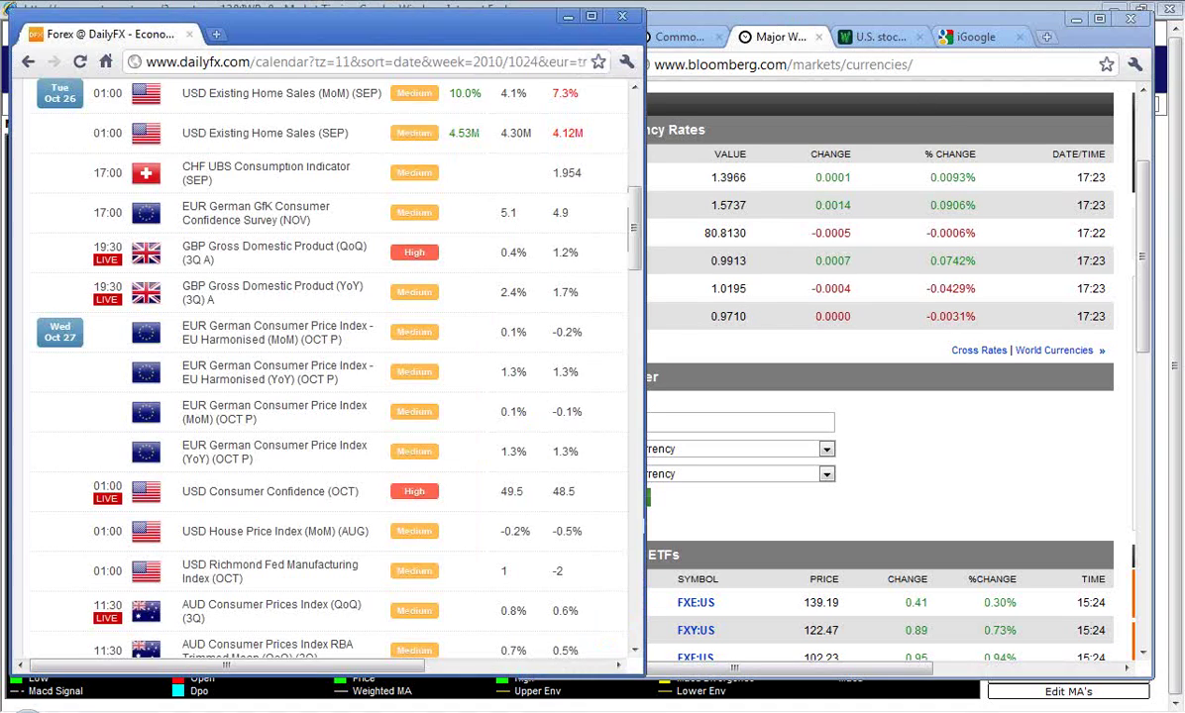
Read through the DailyFX economic calendar for Oct 26–27, then return to Falcon Trader
key("alt+Tab")
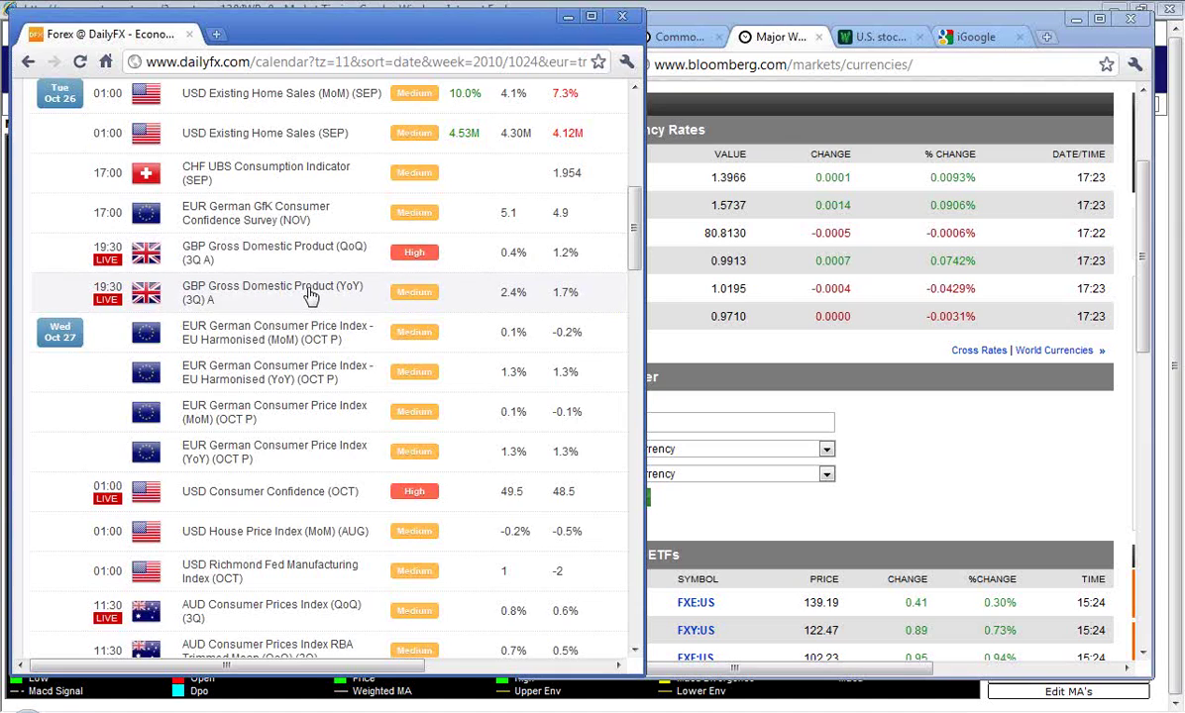
scroll(310, 292, "down", 2)
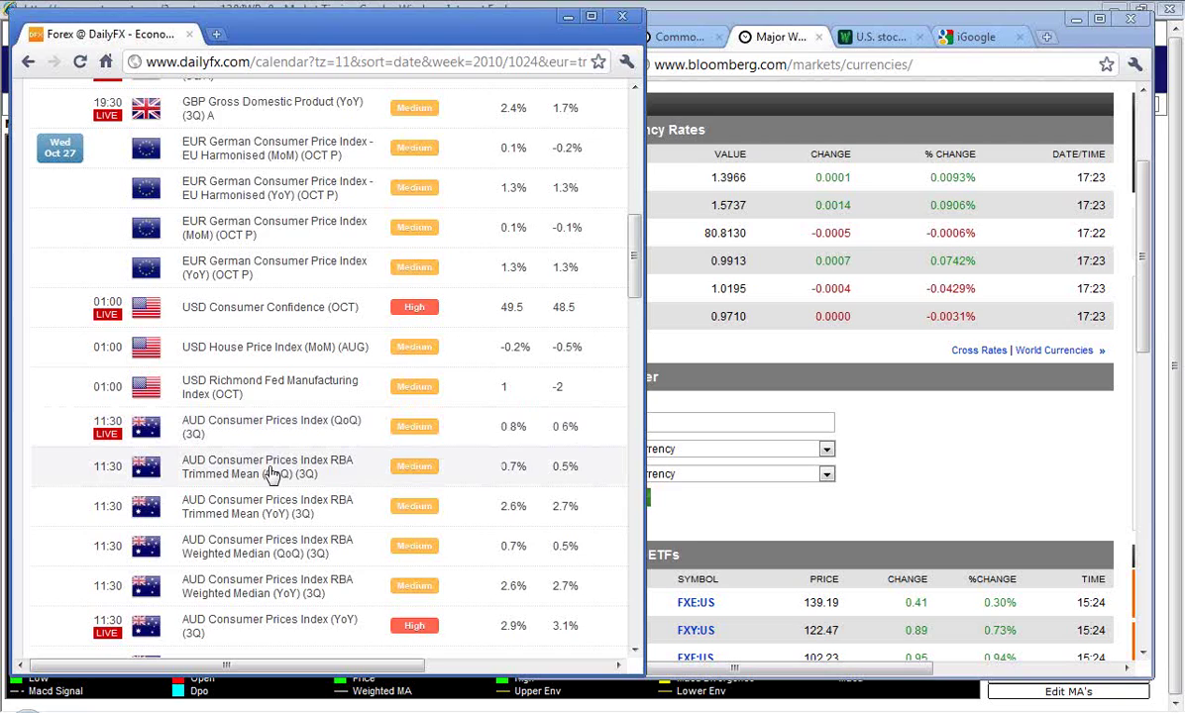
scroll(272, 475, "down", 2)
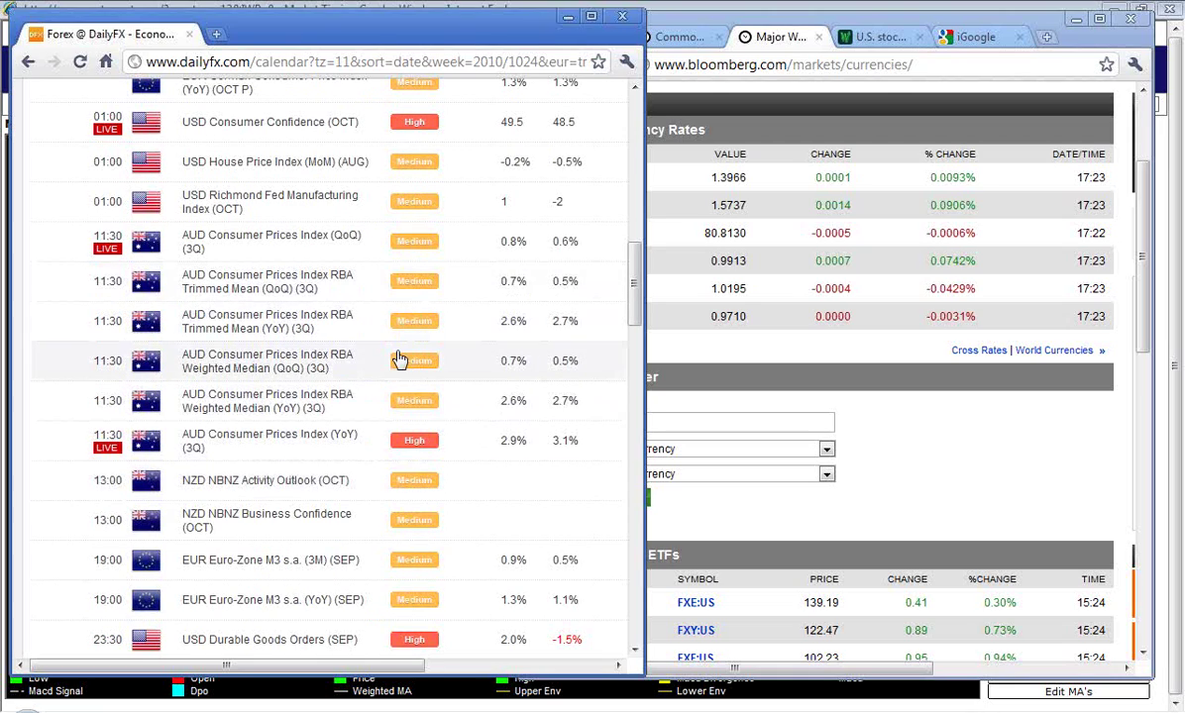
scroll(395, 363, "down", 2)
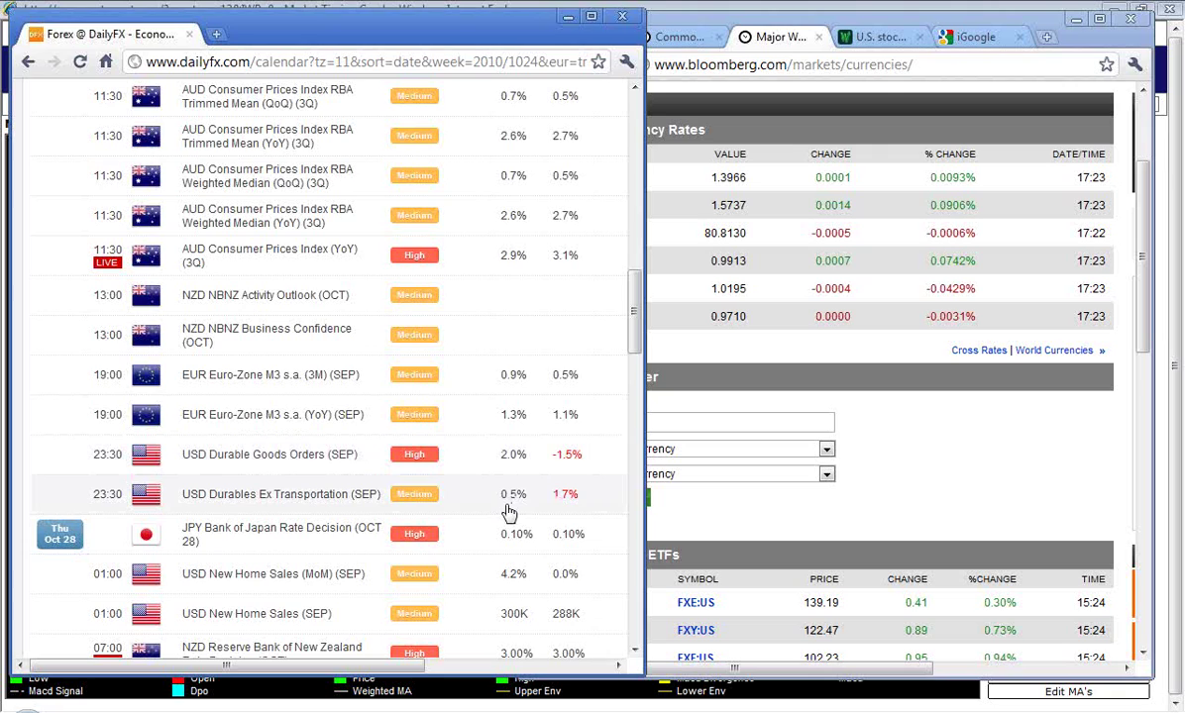
scroll(508, 512, "down", 2)
scroll(509, 512, "up", 2)
scroll(508, 512, "up", 2)
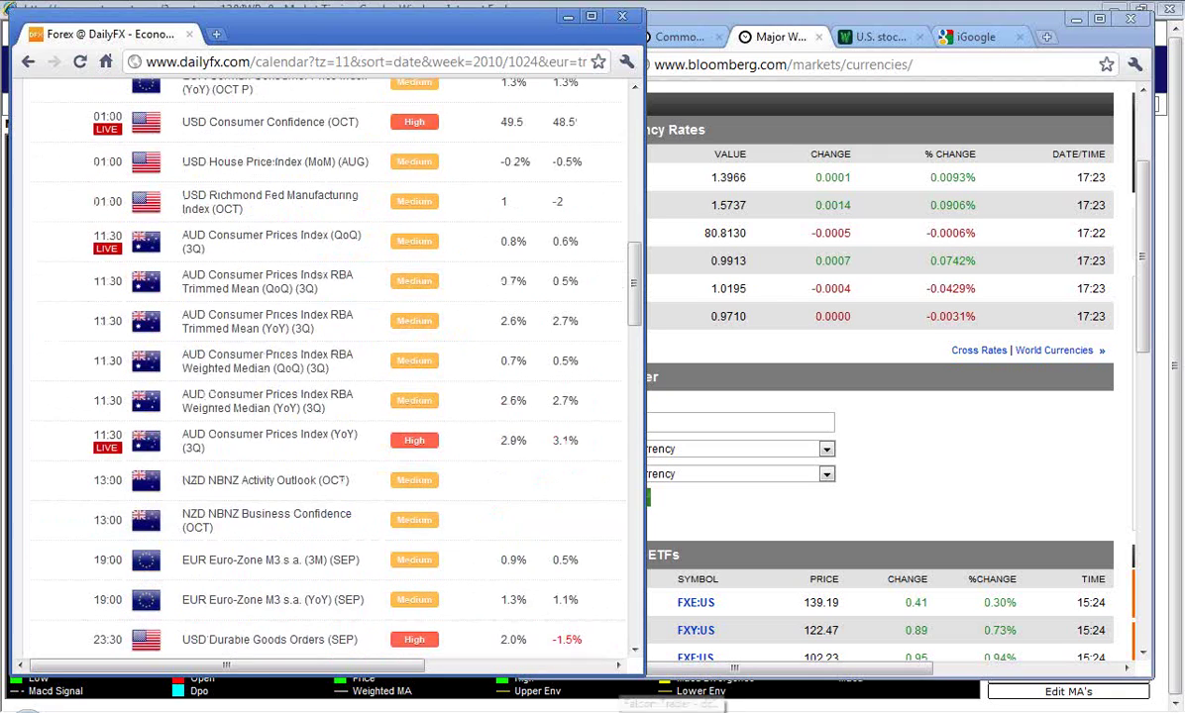
left_click(670, 709)
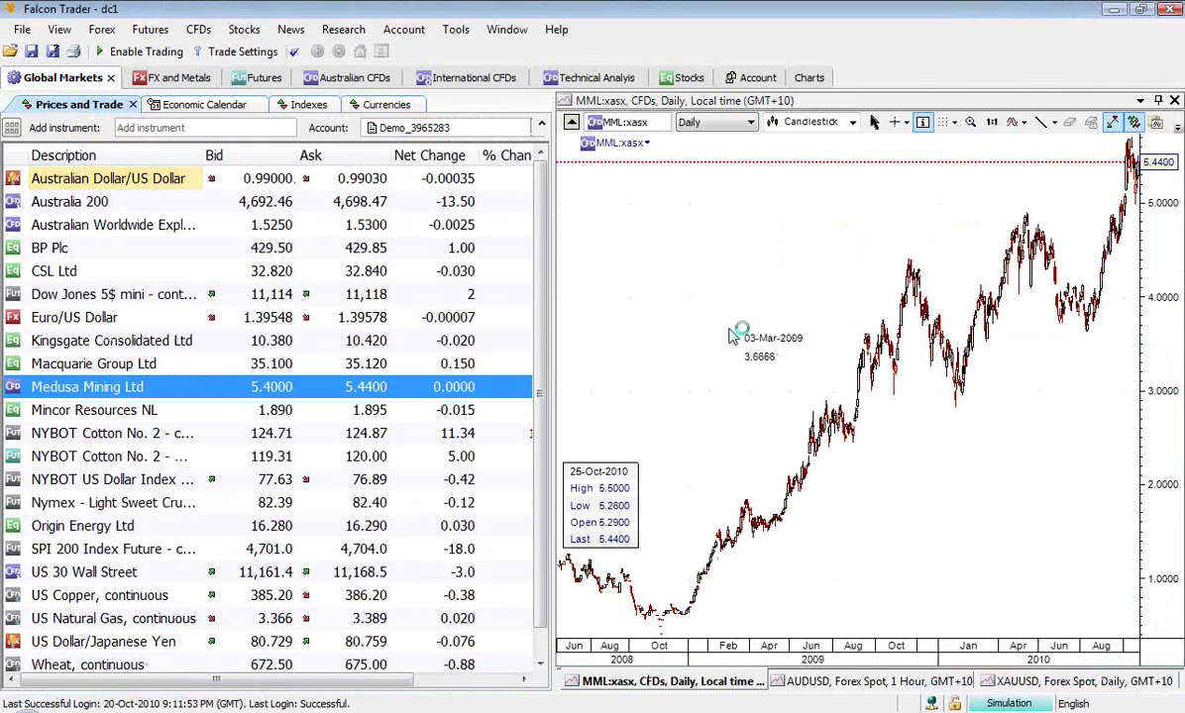
left_click(525, 703)
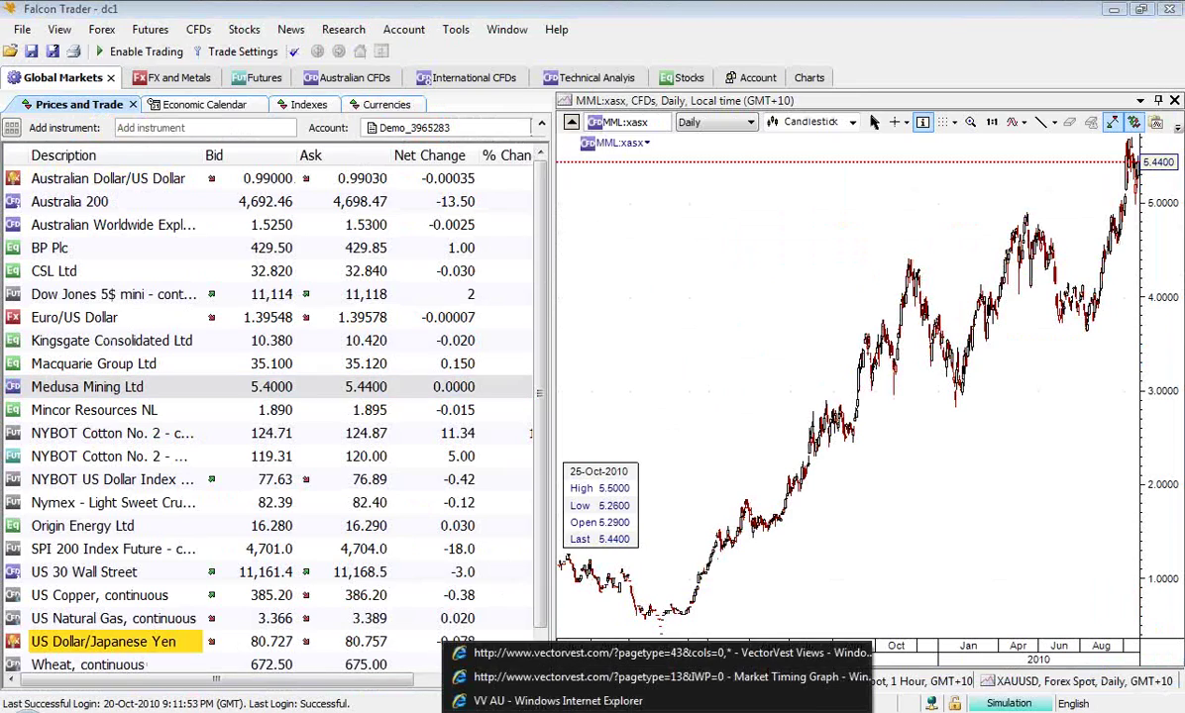
Show VectorVest Australia's home page and check Top VST Stocks, led by Medusa Mining at 1.57
left_click(526, 702)
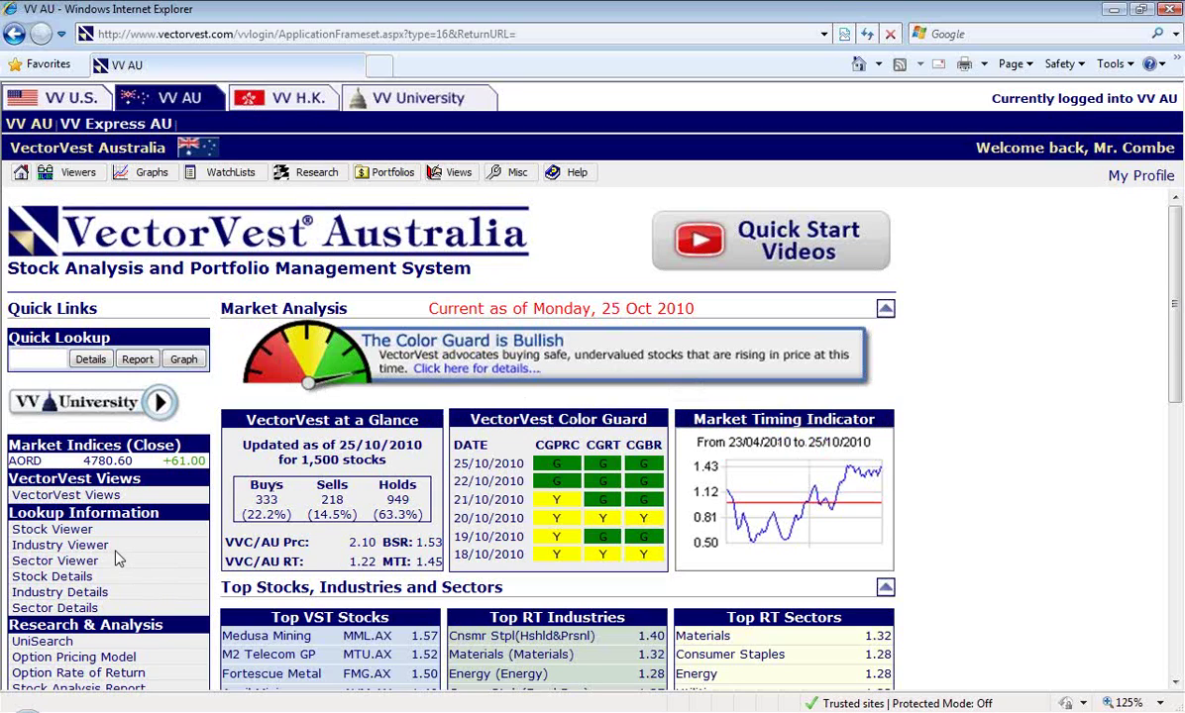
scroll(220, 613, "down", 3)
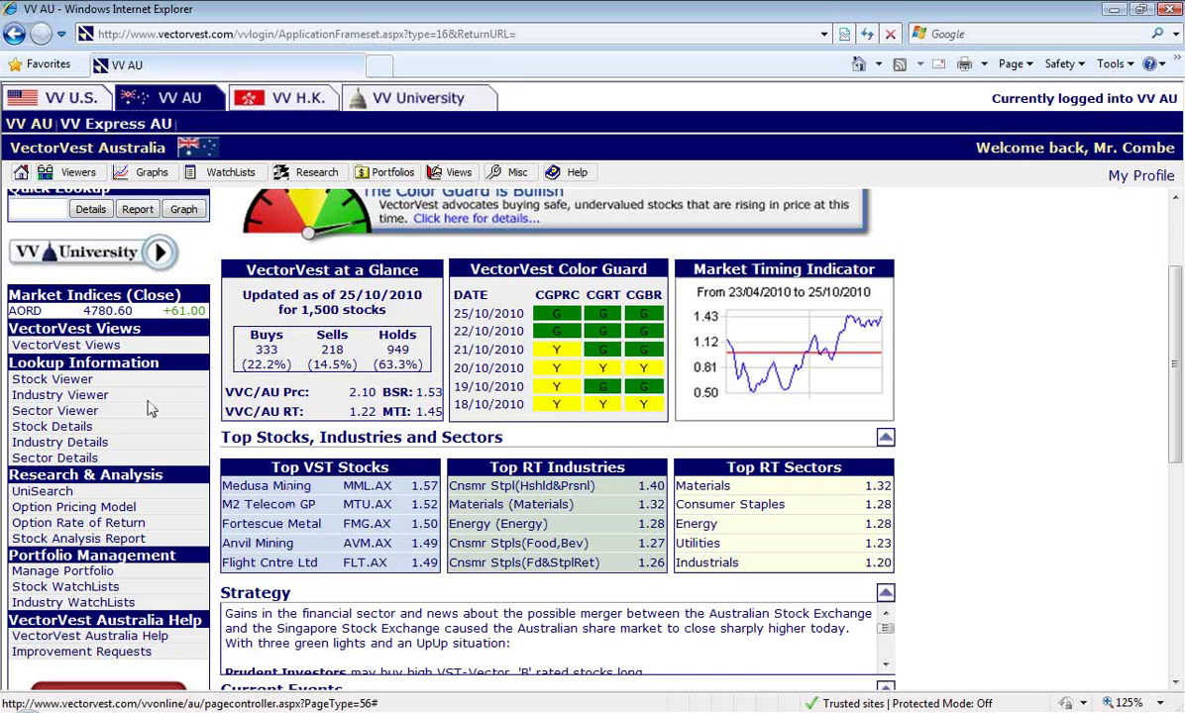
left_click(56, 379)
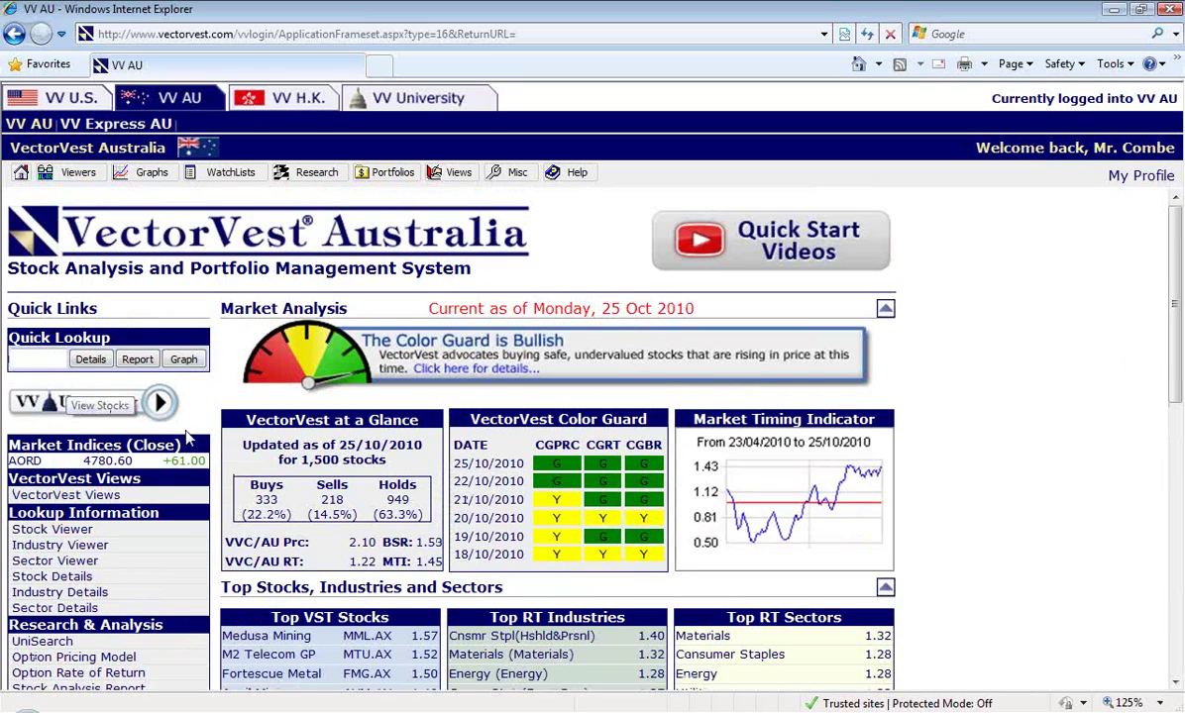
Review VectorVest's Stock Viewer list ranked by VST, then return to Falcon Trader's Medusa Mining chart
left_click(56, 530)
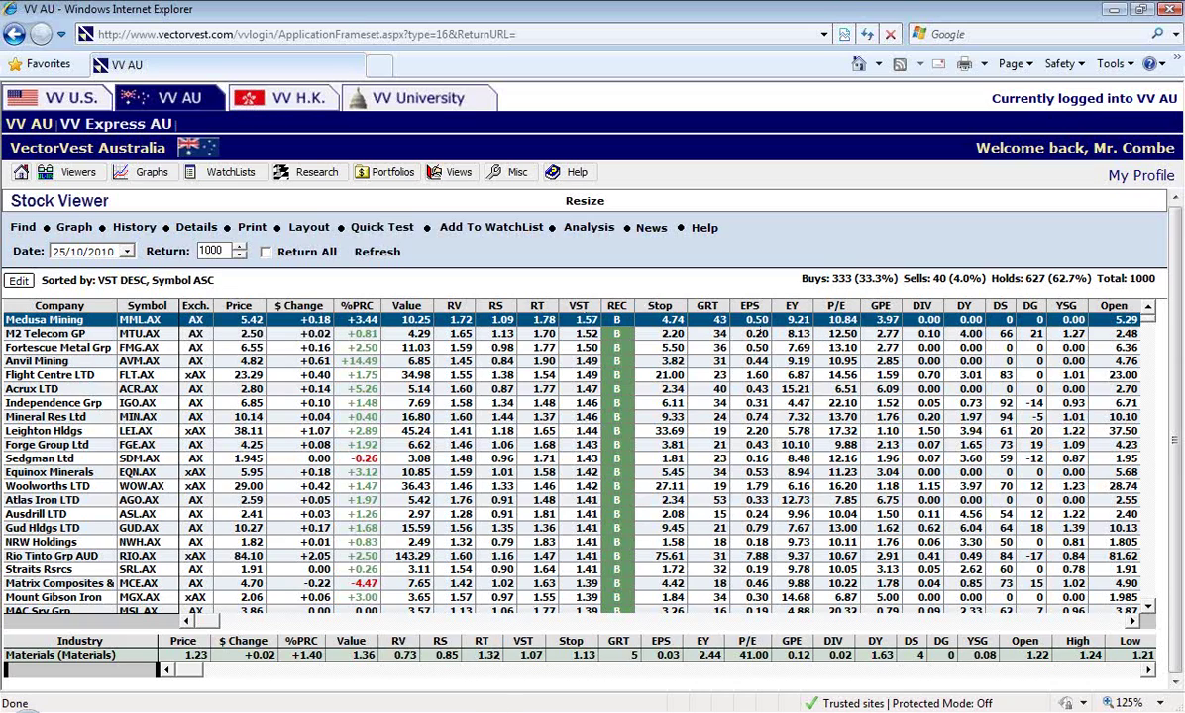
key("alt+Tab")
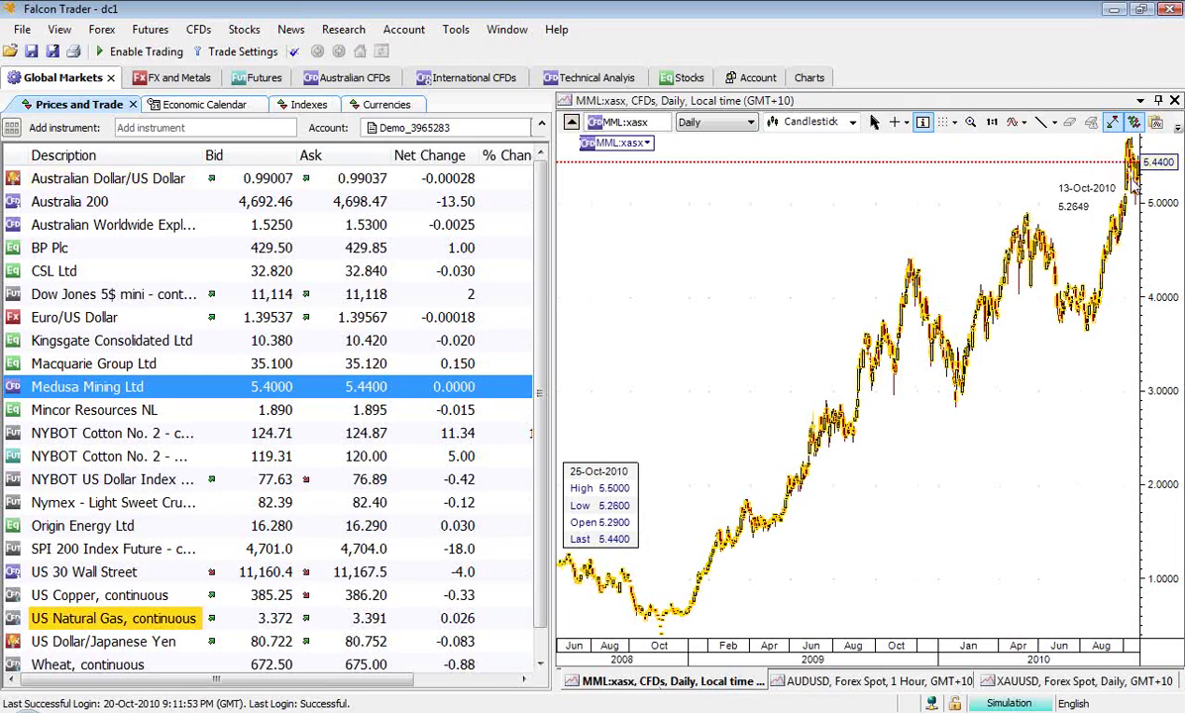
Frame Medusa Mining from mid-2009 to October 2010 on a compressed price axis, then load Australia 200
left_click(966, 626)
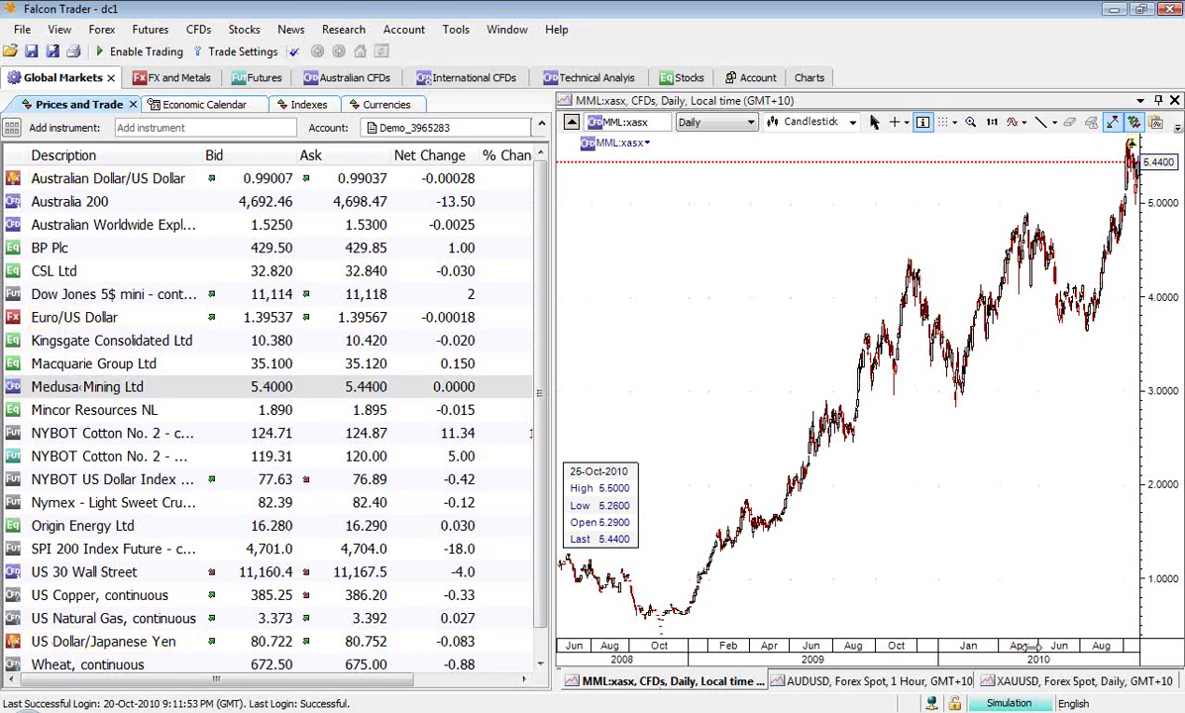
scroll(941, 615, "up", 5)
scroll(871, 674, "up", 3)
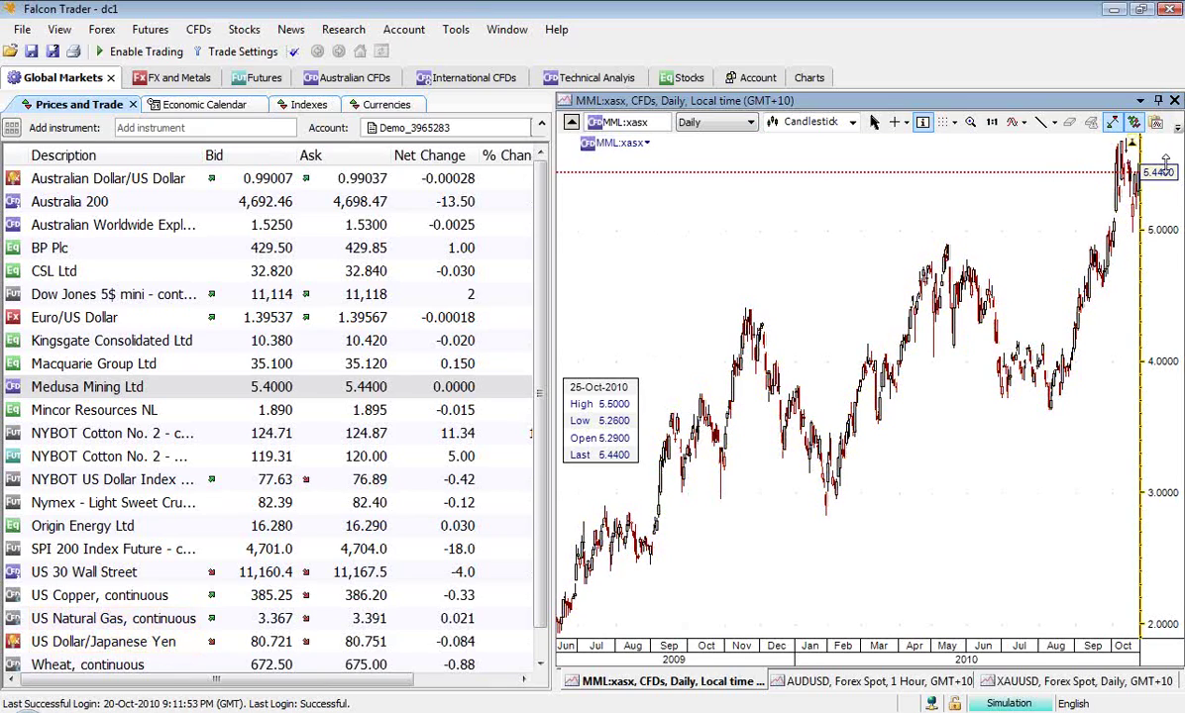
left_click_drag(1157, 212, 1157, 253)
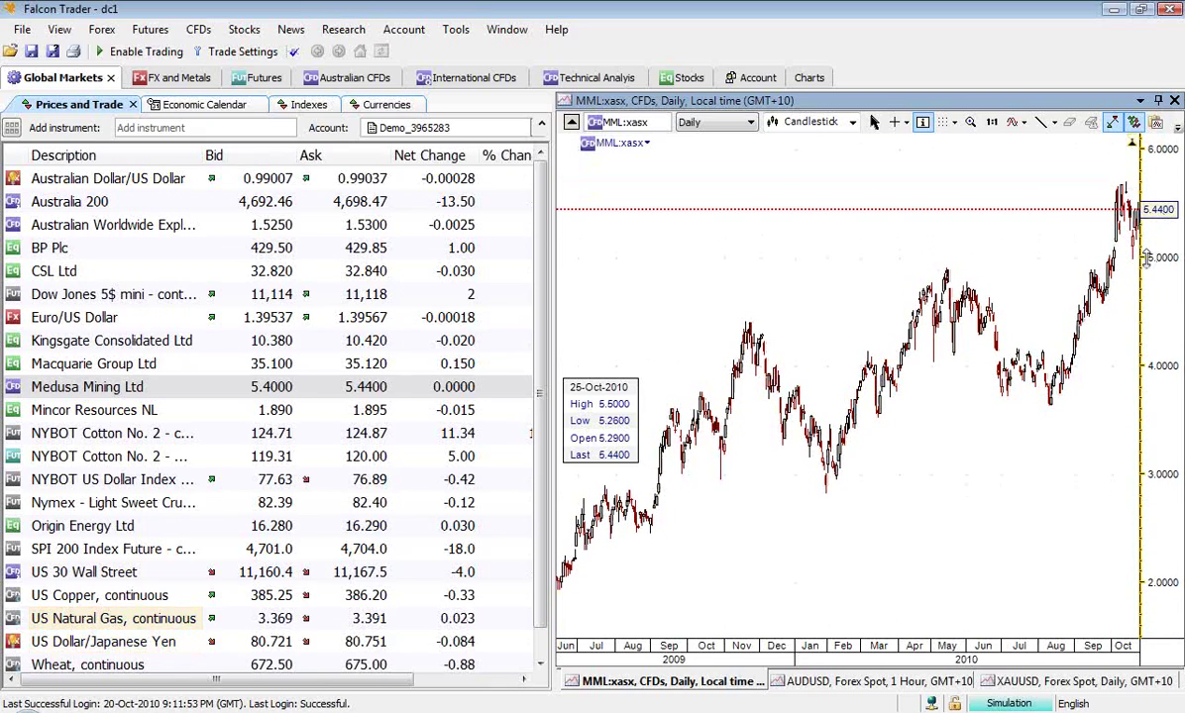
left_click_drag(1117, 330, 1067, 349)
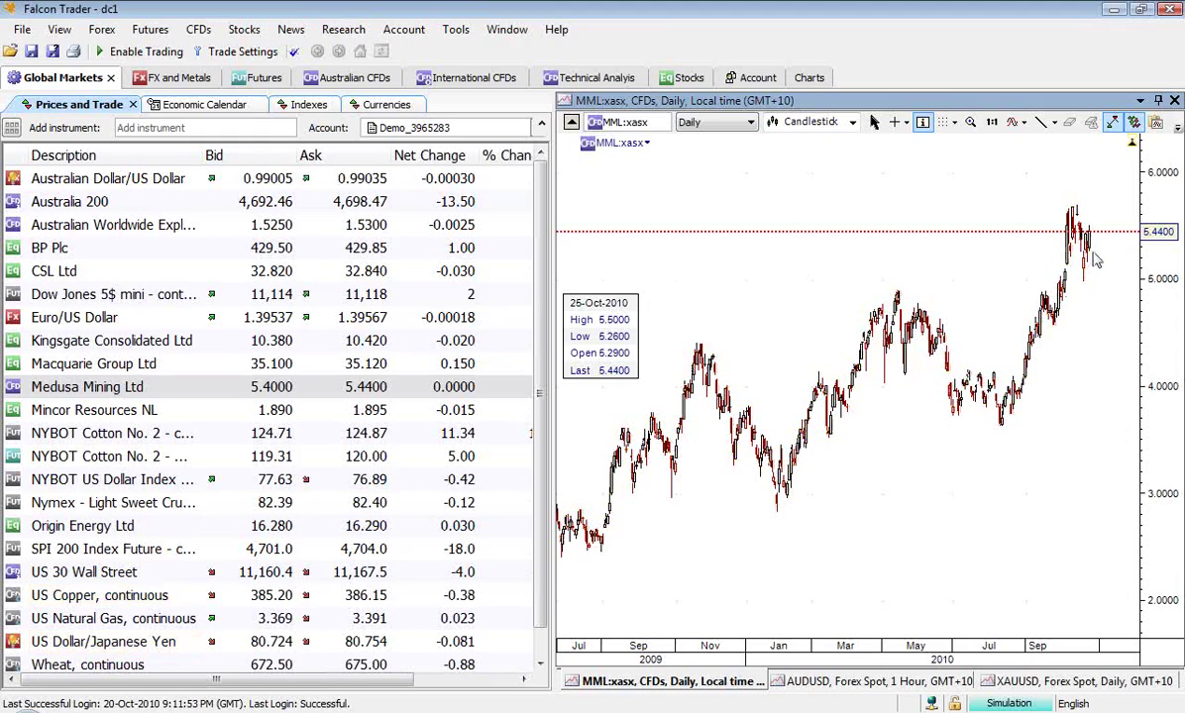
mouse_move(1087, 255)
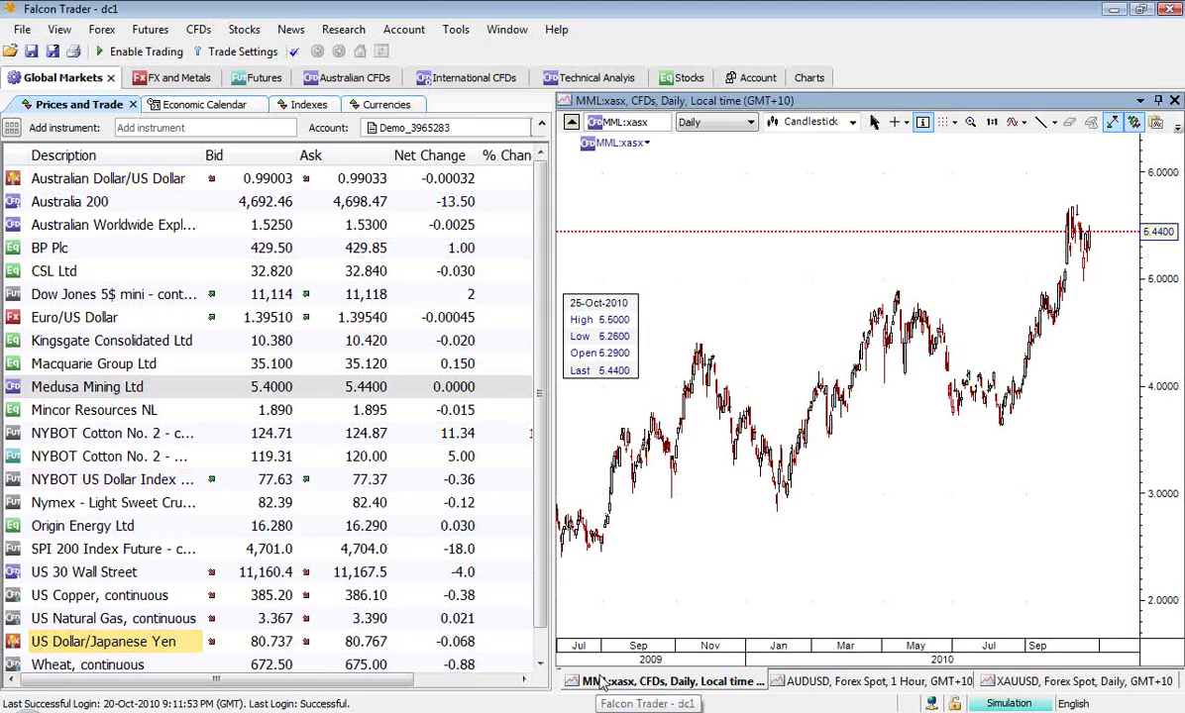
left_click(71, 202)
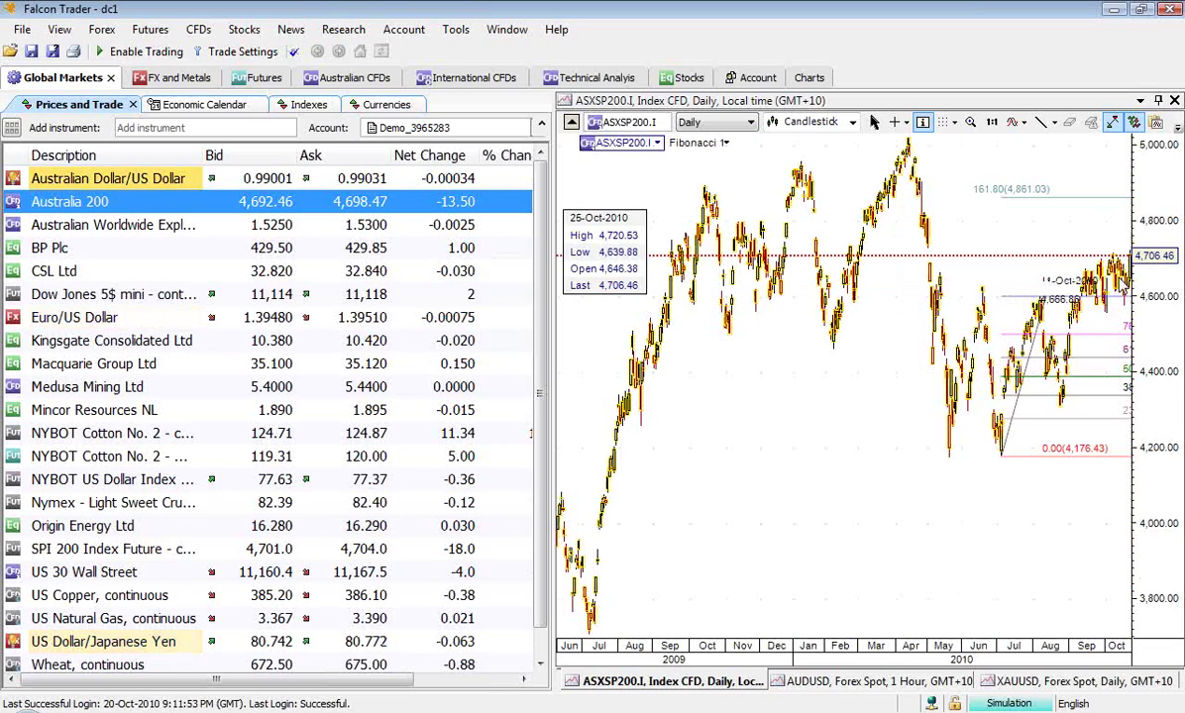
Zoom in on the Australia 200 Fibonacci retracement levels, then switch to Mincor Resources NL (MCR)
left_click(1098, 232)
scroll(1110, 210, "up", 3)
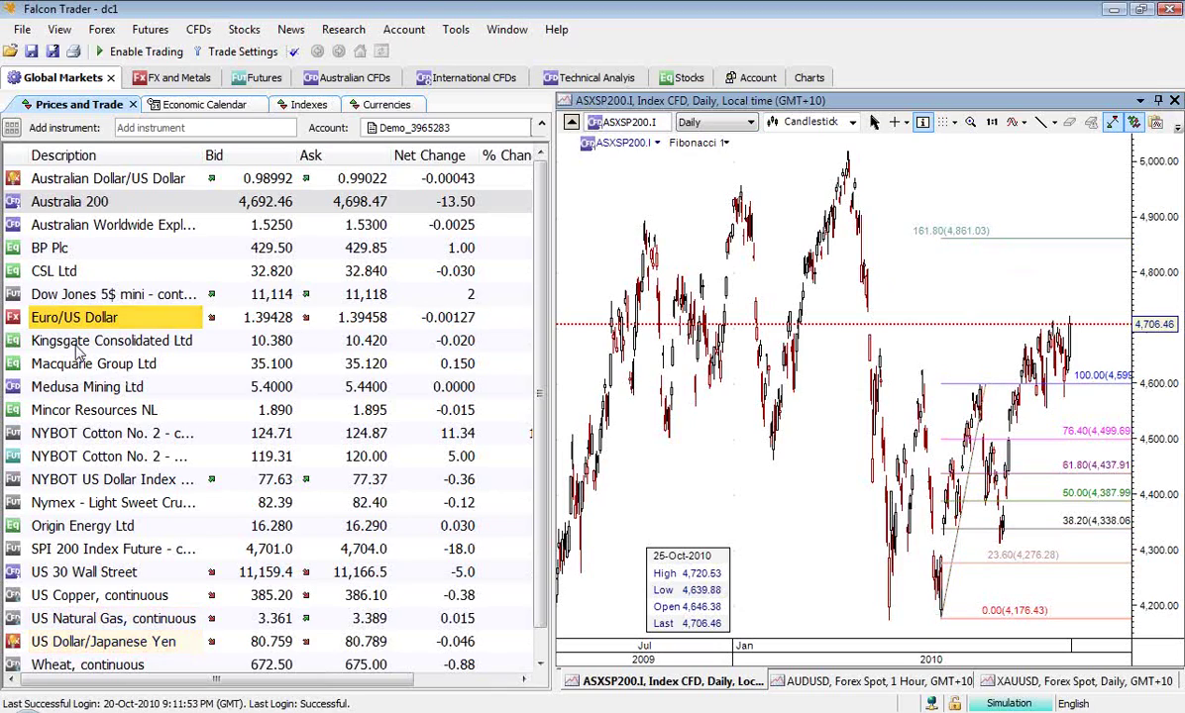
left_click(69, 410)
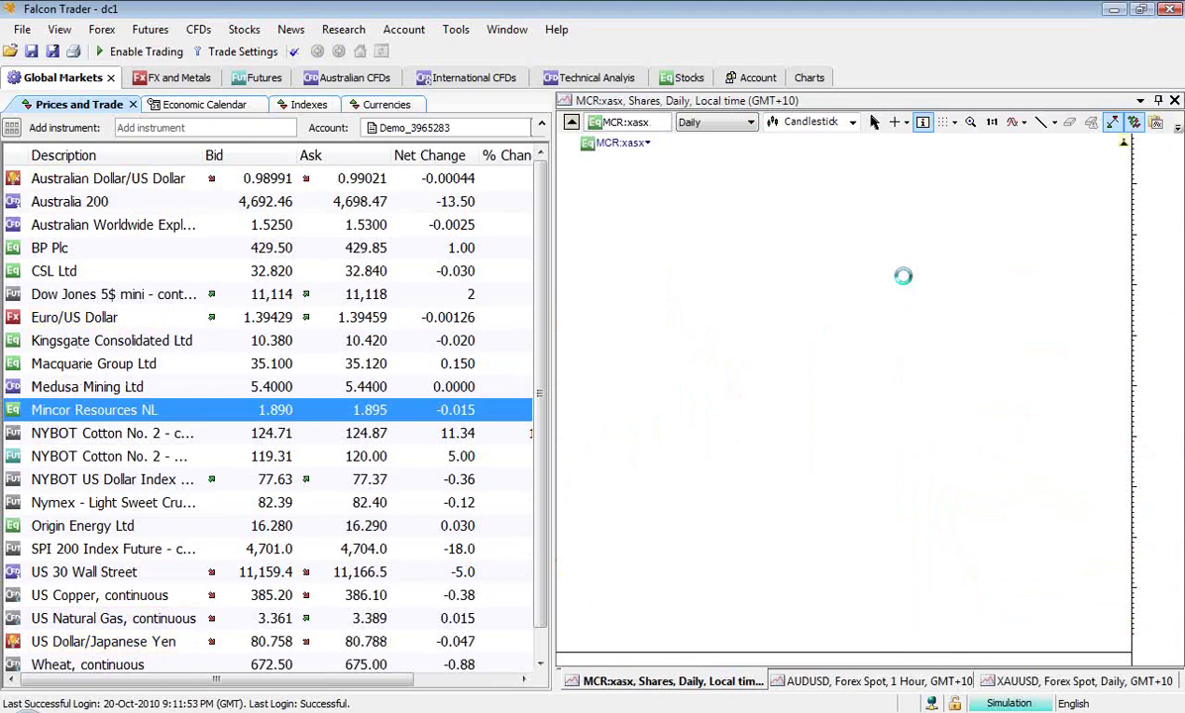
Pan the Mincor chart along its timeline, then load NYBOT Cotton No. 2 continuous (CTc1) daily
left_click_drag(1099, 532, 1062, 525)
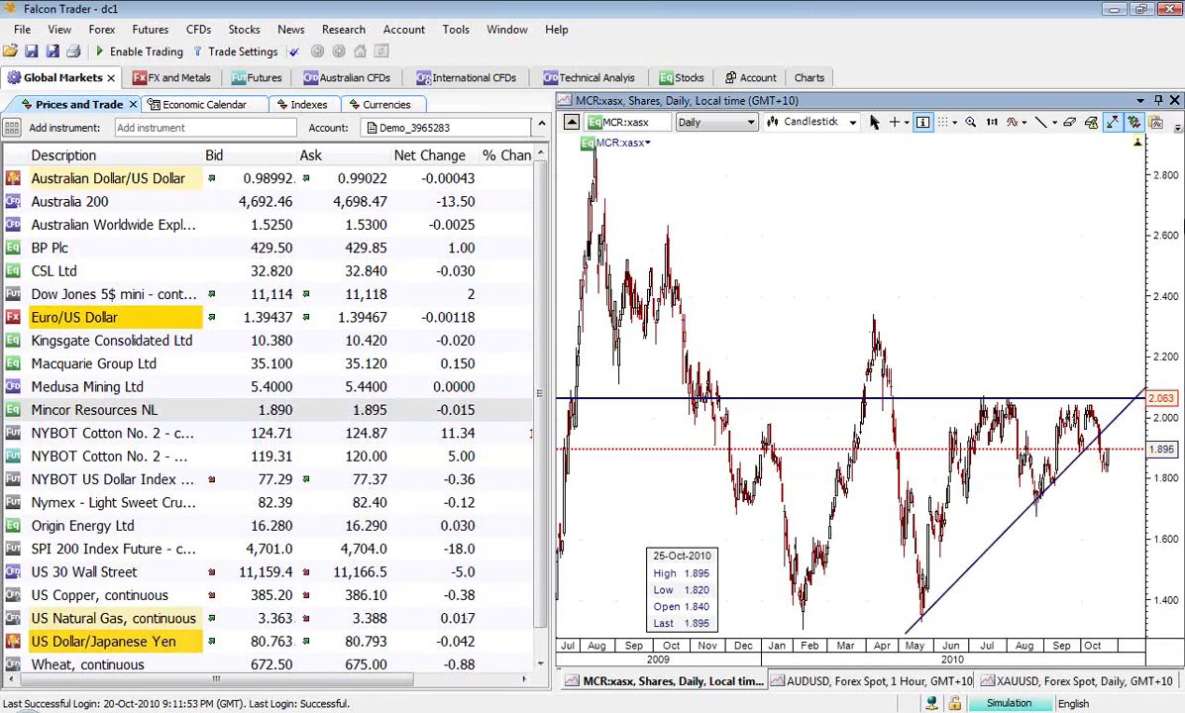
mouse_move(1109, 433)
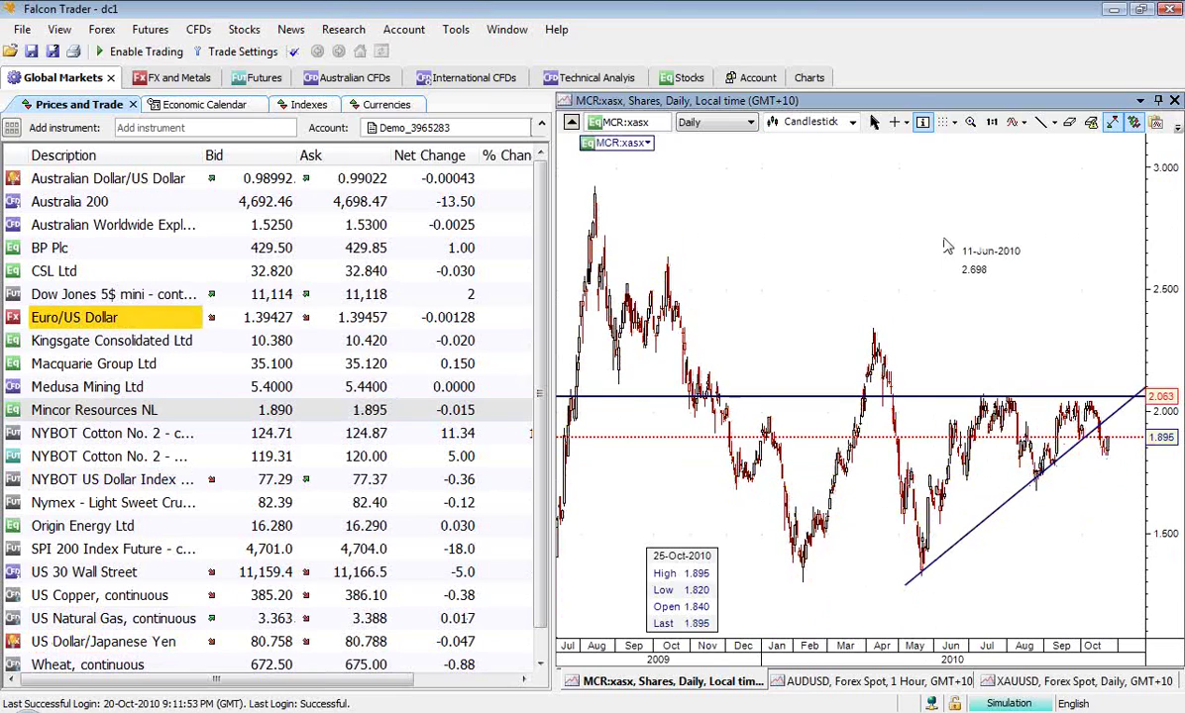
left_click_drag(939, 241, 838, 246)
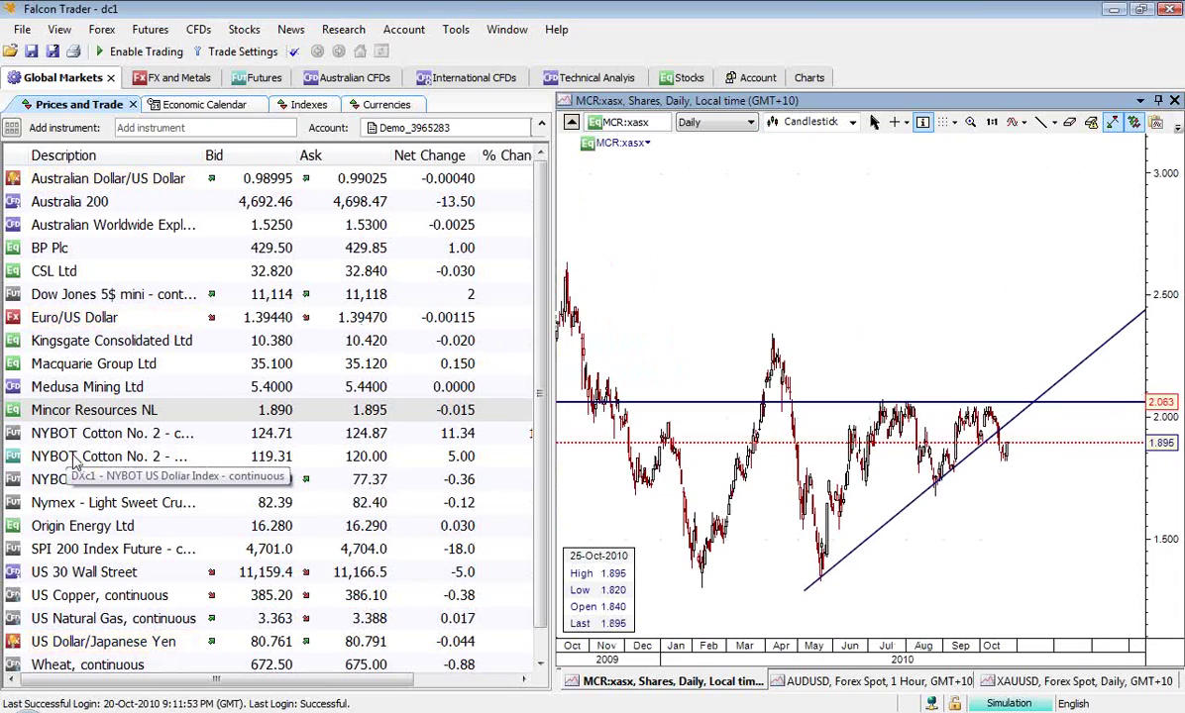
left_click_drag(75, 432, 748, 297)
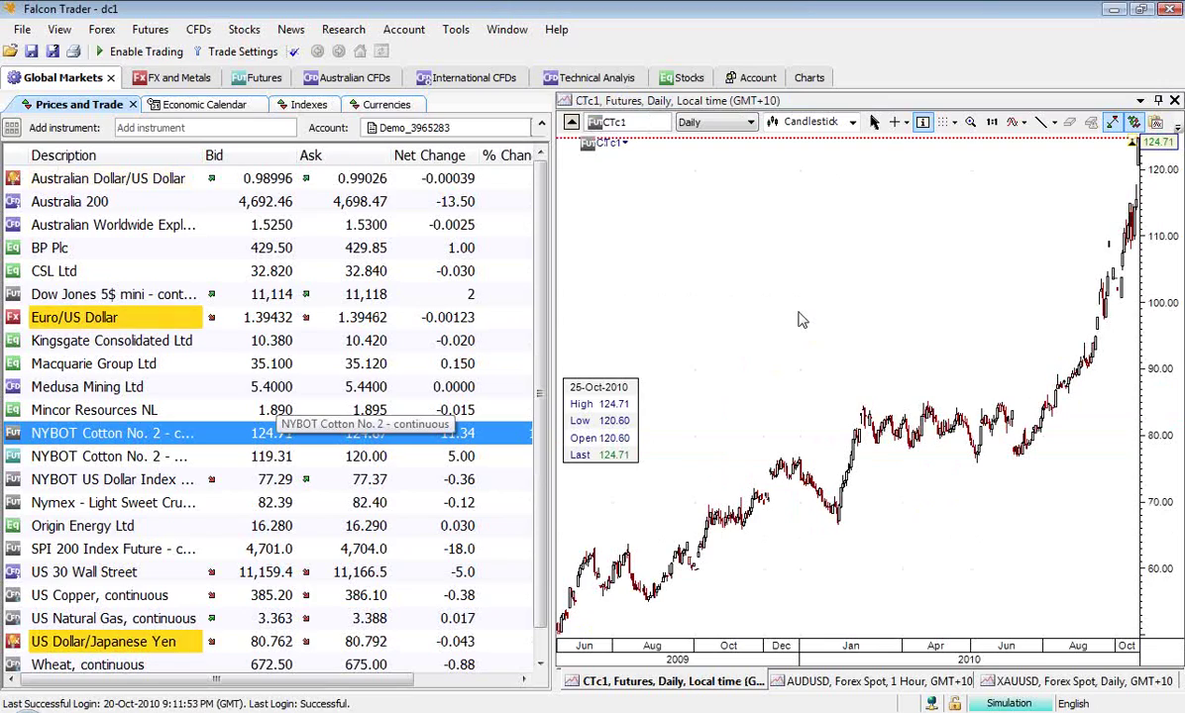
Zoom the CTc1 cotton chart to a 50–130 price range, then load US Natural Gas continuous
left_click(976, 262)
scroll(1031, 266, "up", 3)
left_click_drag(1167, 203, 1167, 238)
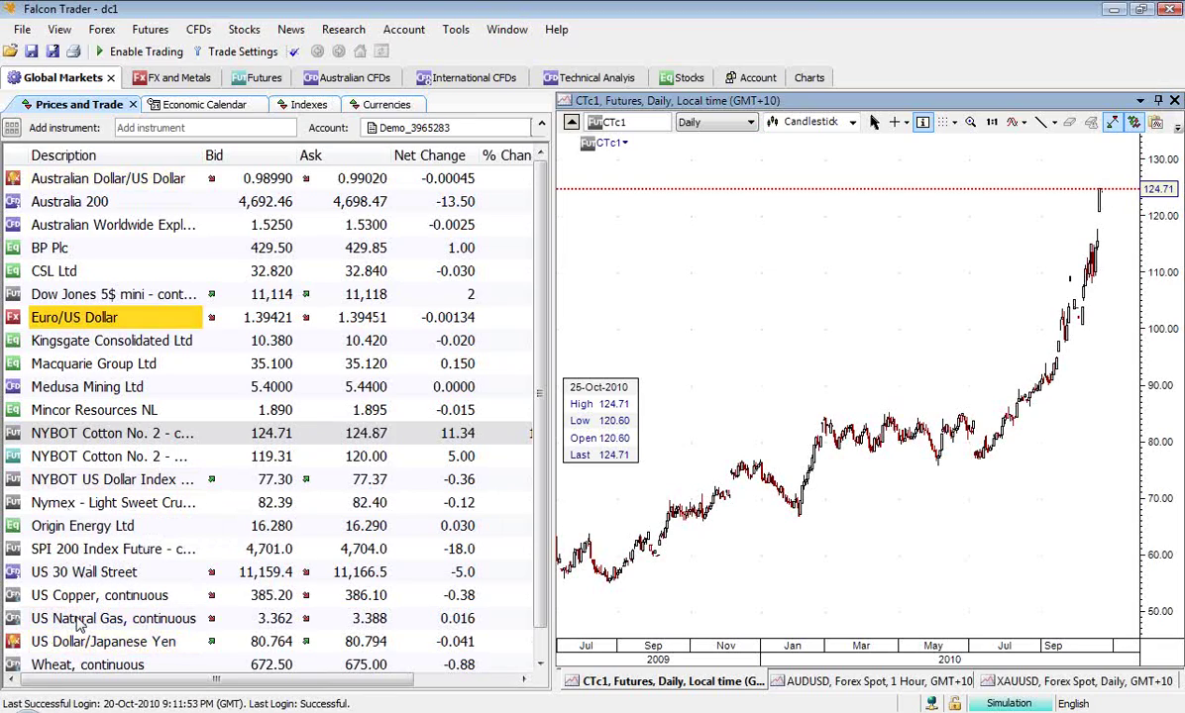
left_click_drag(87, 624, 810, 341)
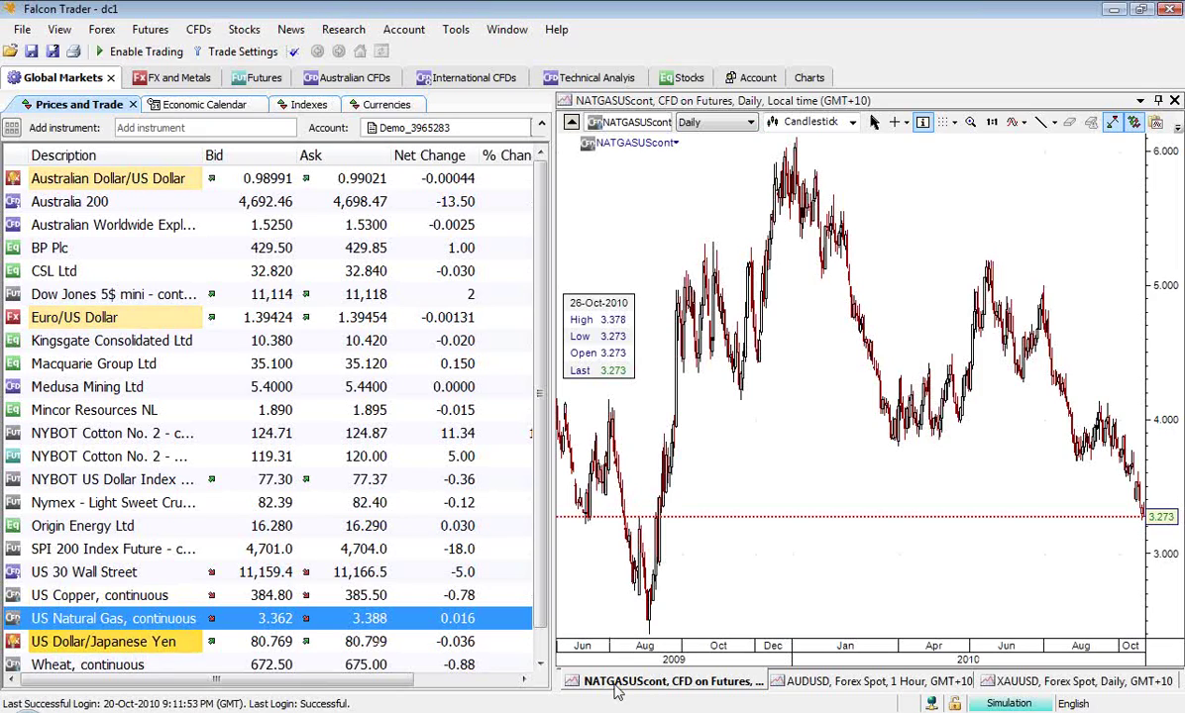
Compress the NATGASUScont time and price axes to show the 2008 peak, then load AUD/USD
left_click_drag(679, 652, 550, 611)
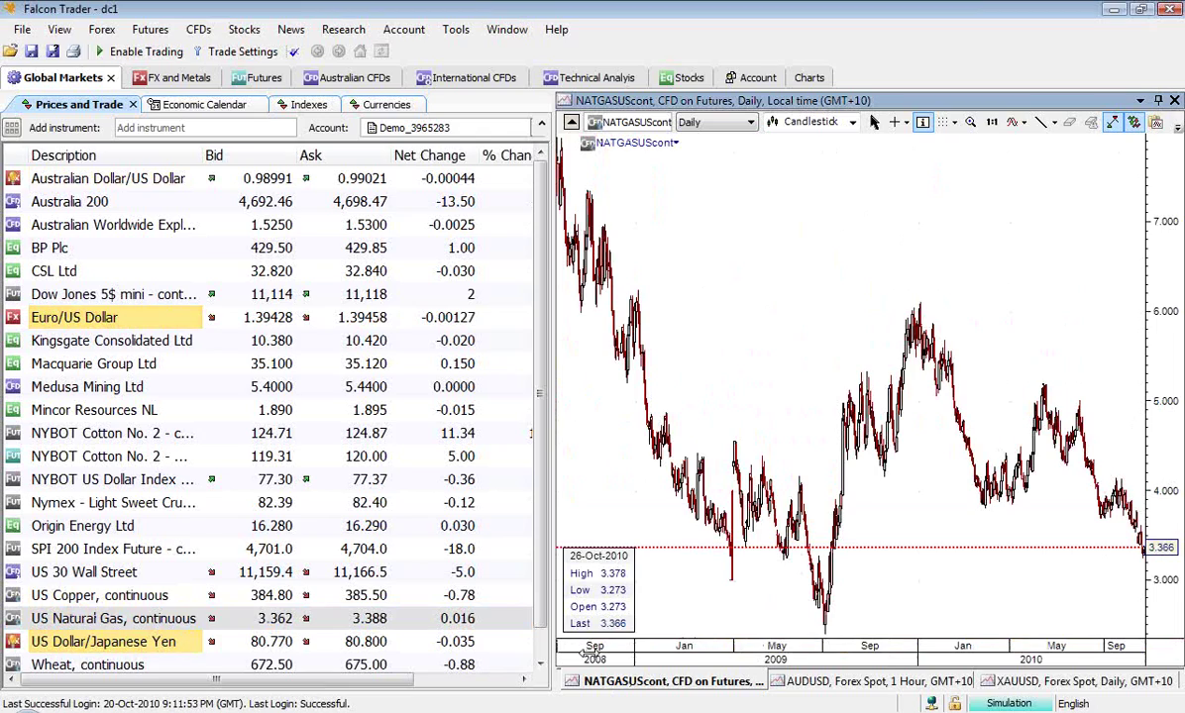
left_click_drag(965, 595, 953, 403)
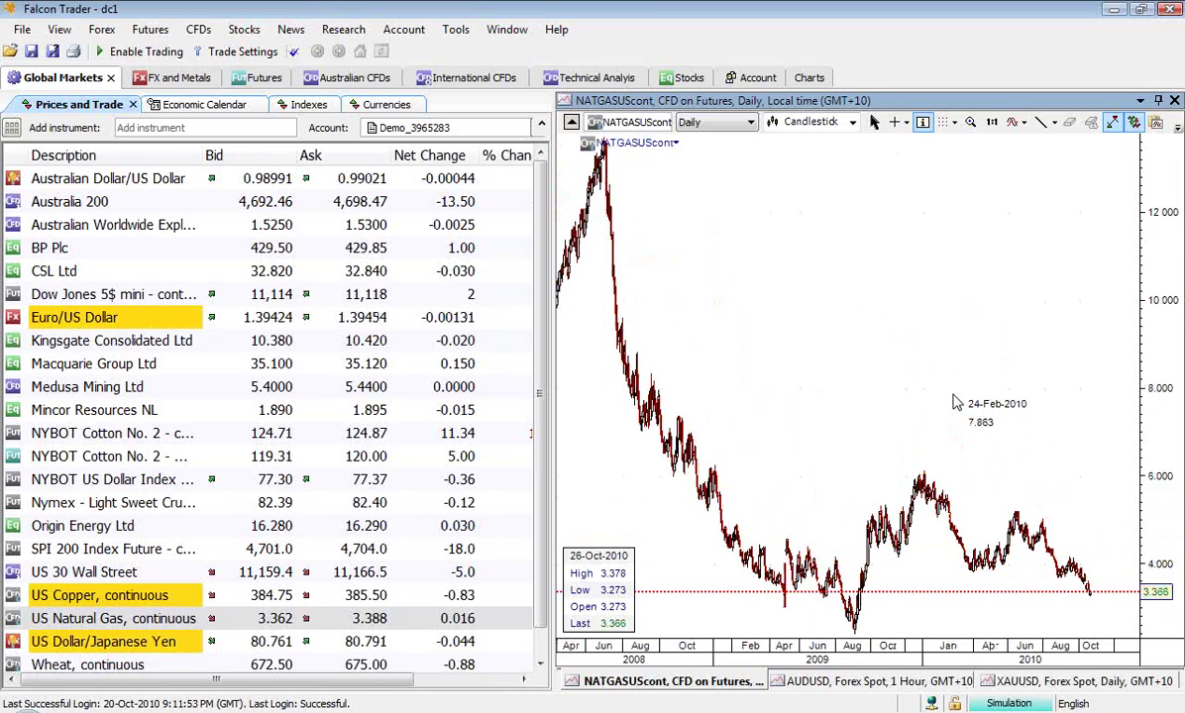
left_click(897, 568)
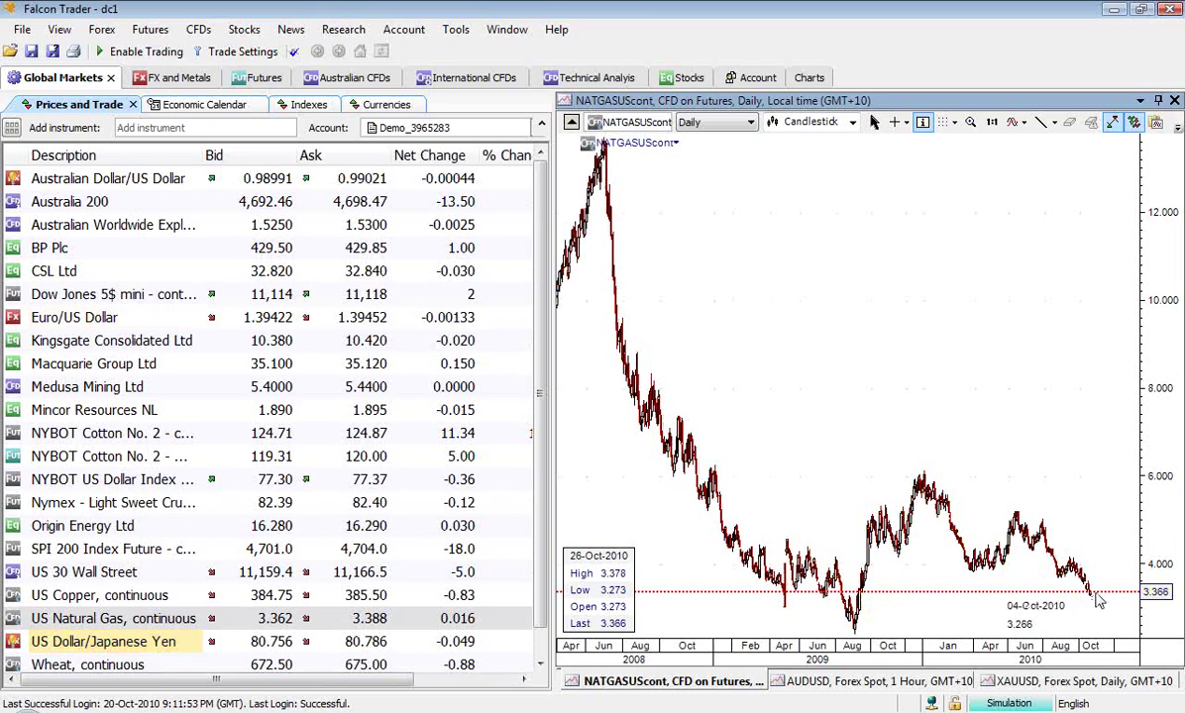
right_click(1068, 334)
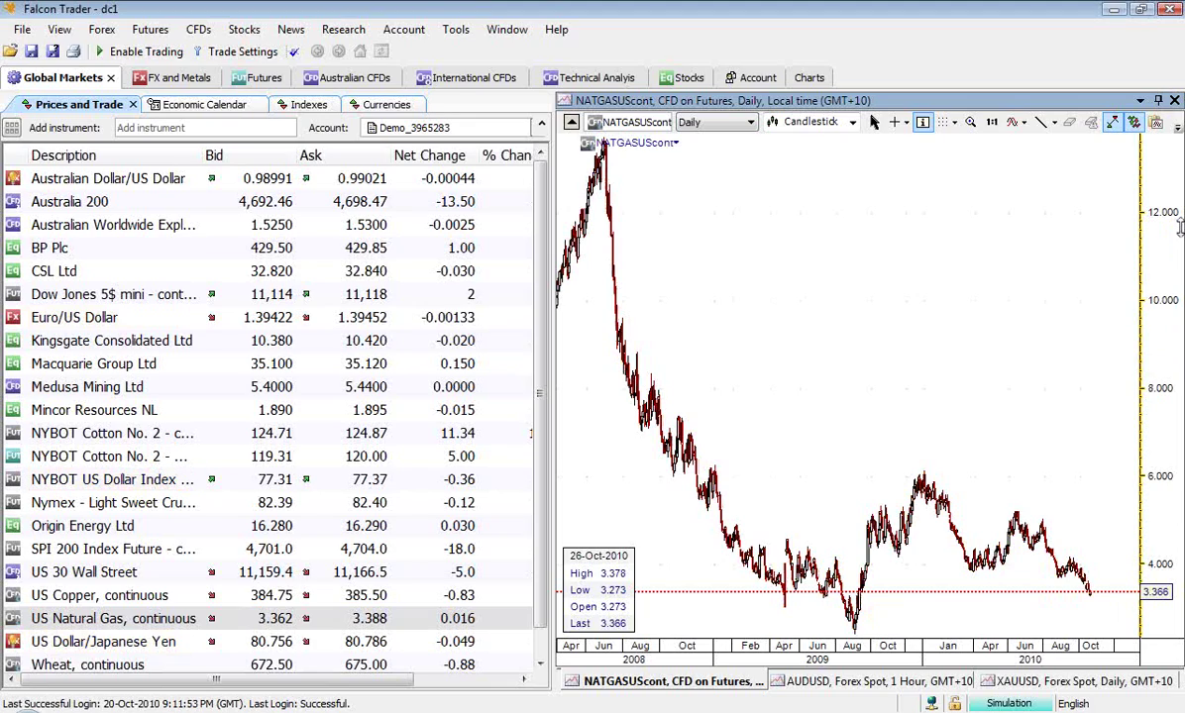
left_click_drag(1179, 228, 1052, 318)
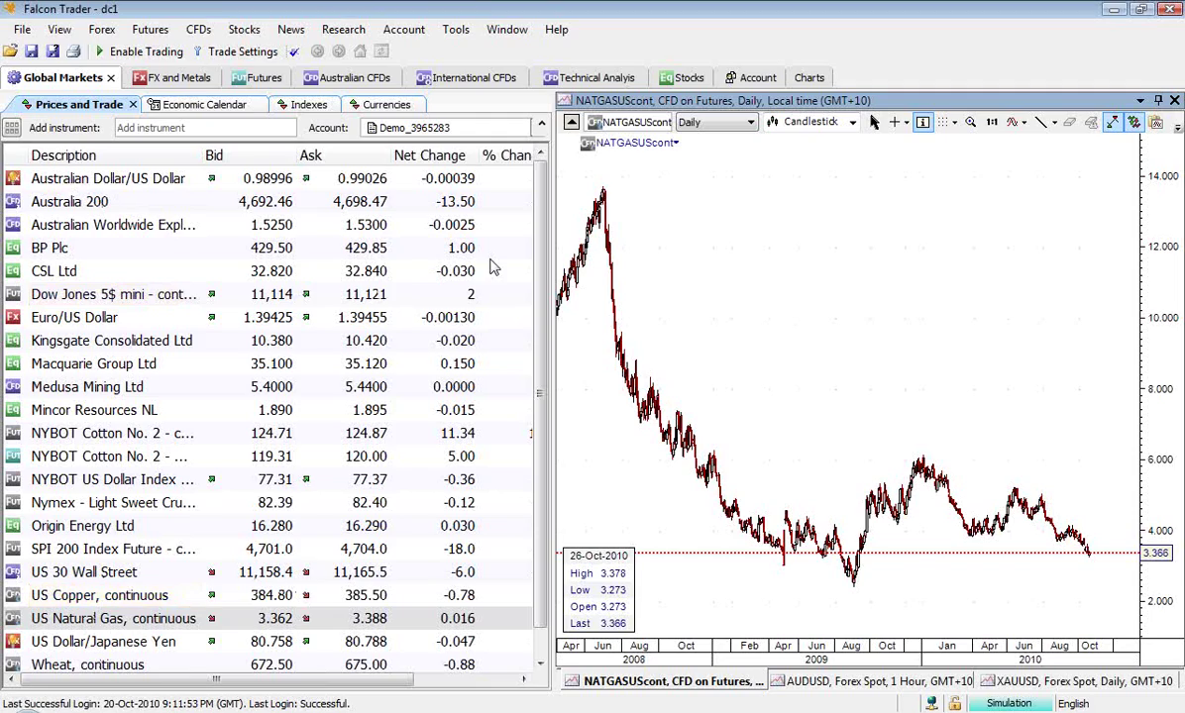
left_click_drag(109, 178, 712, 273)
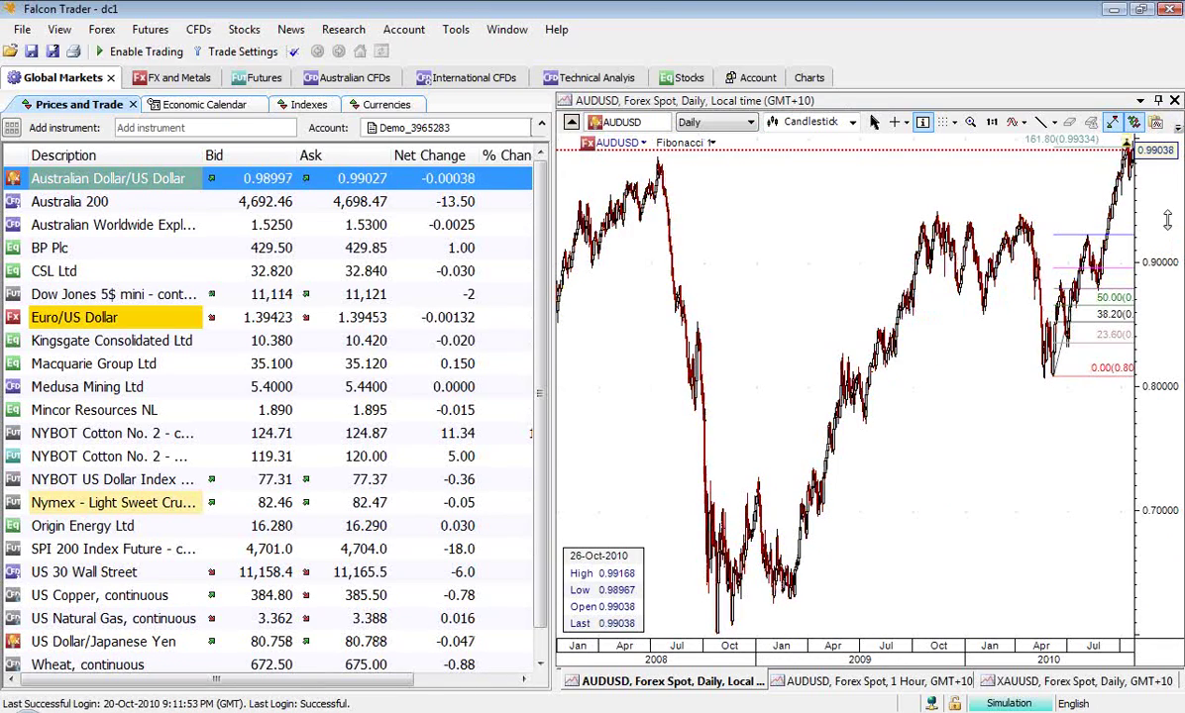
Frame AUDUSD's 2010 rally with Fibonacci levels spread from 0.80849 to 0.99334, deselecting the drawing
left_click_drag(1167, 219, 888, 420)
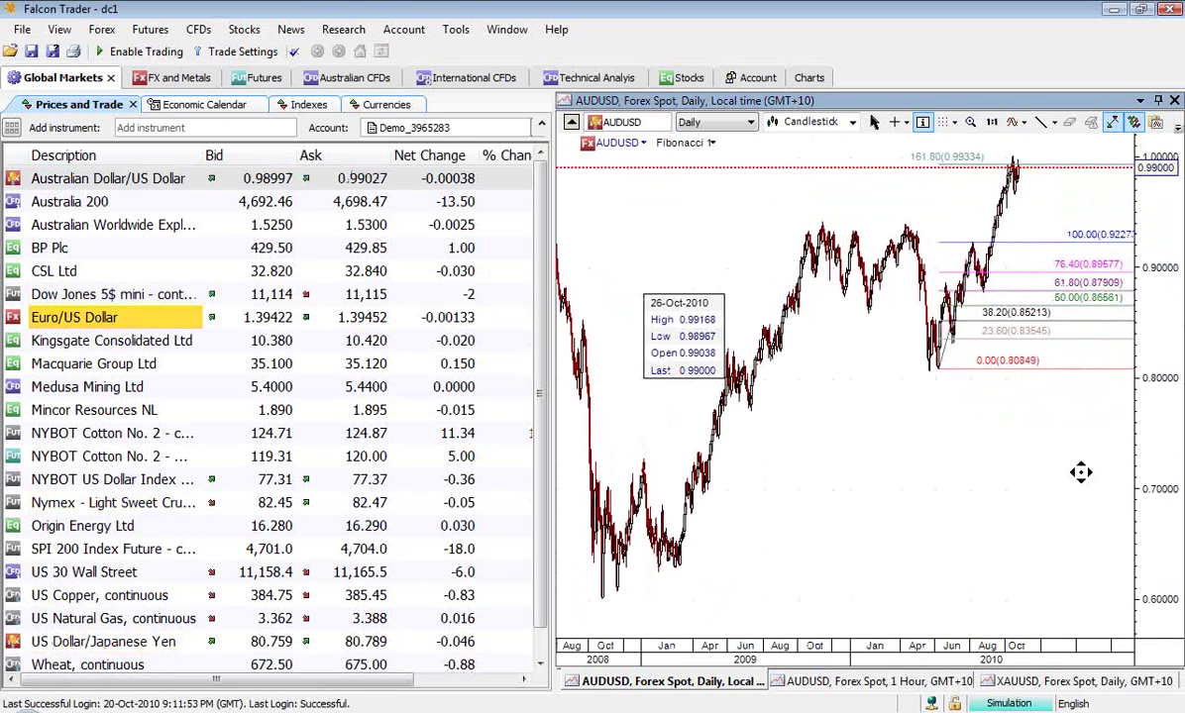
left_click_drag(1080, 473, 1013, 526)
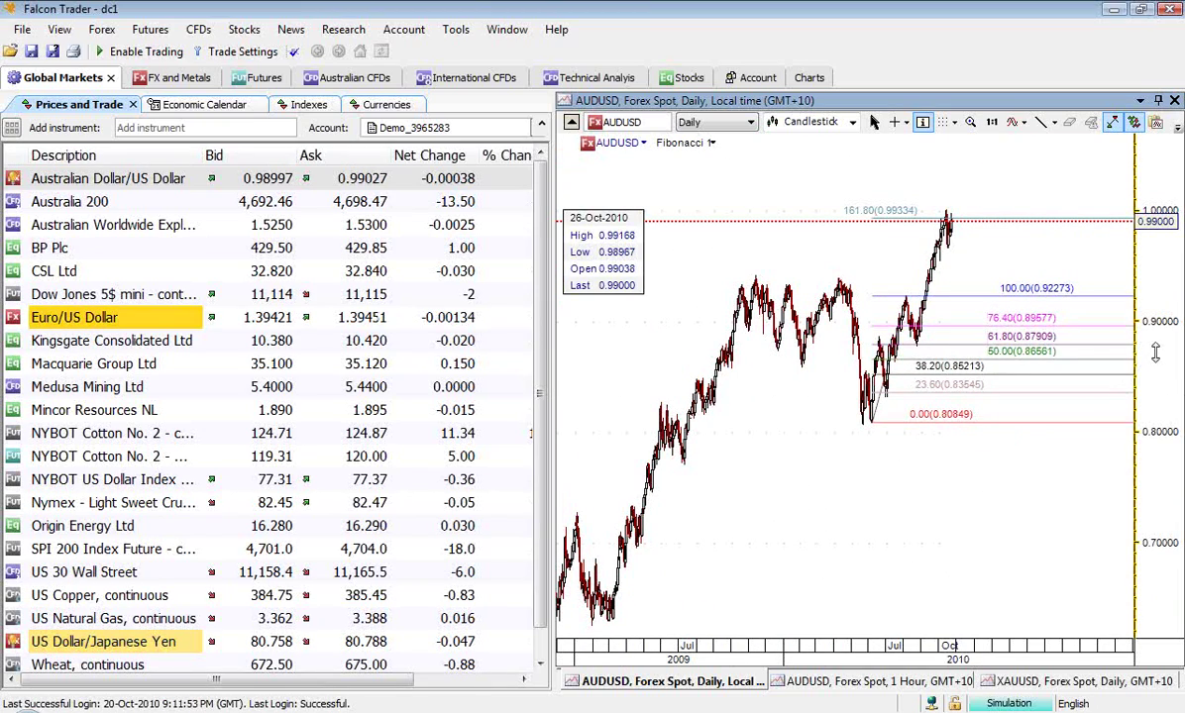
left_click_drag(1155, 354, 970, 534)
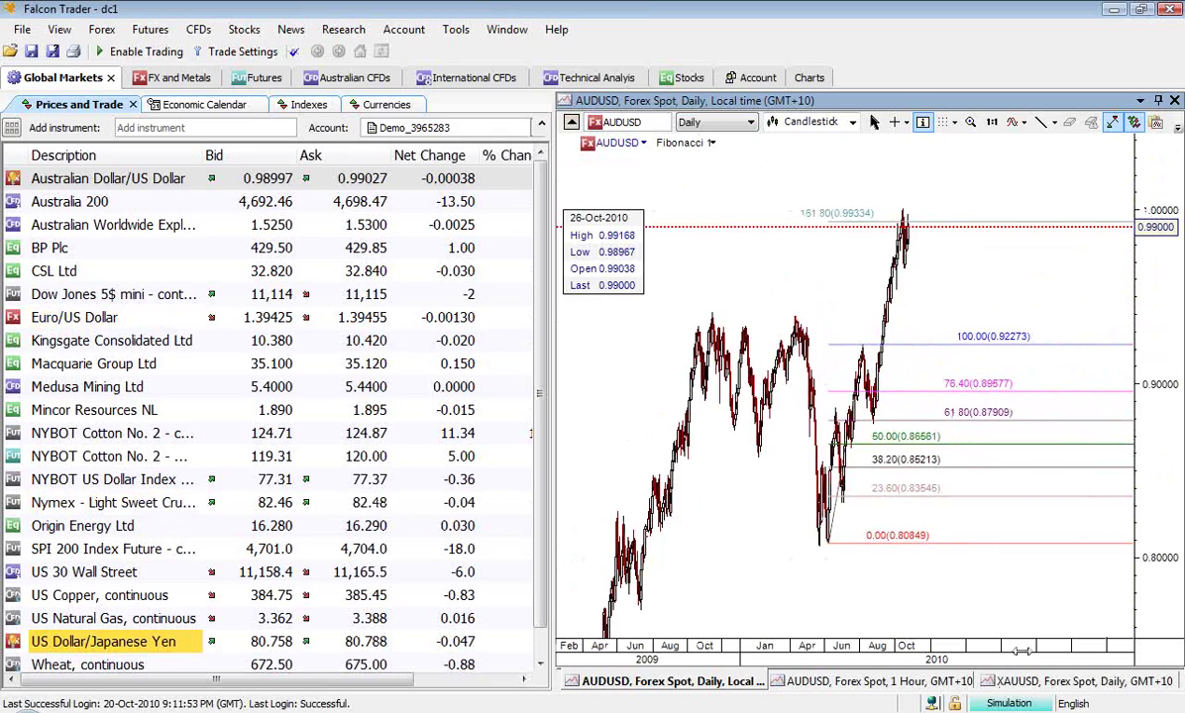
left_click_drag(951, 604, 844, 604)
left_click_drag(850, 251, 1071, 246)
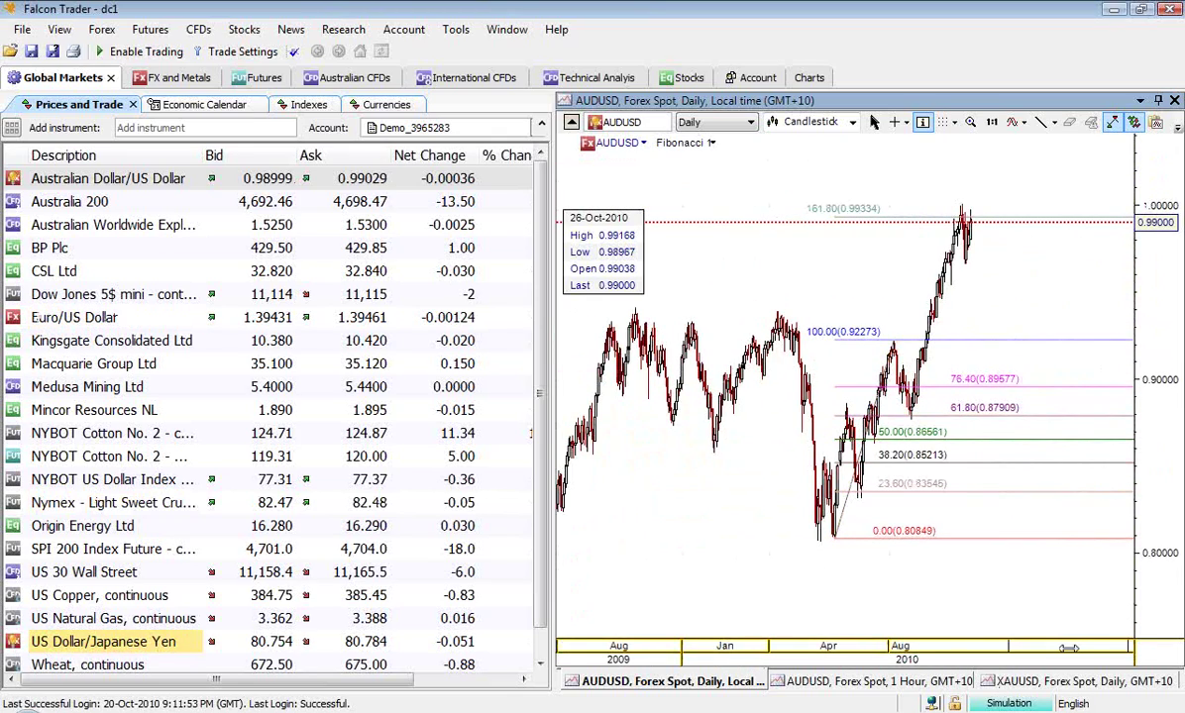
left_click_drag(1070, 643, 1129, 646)
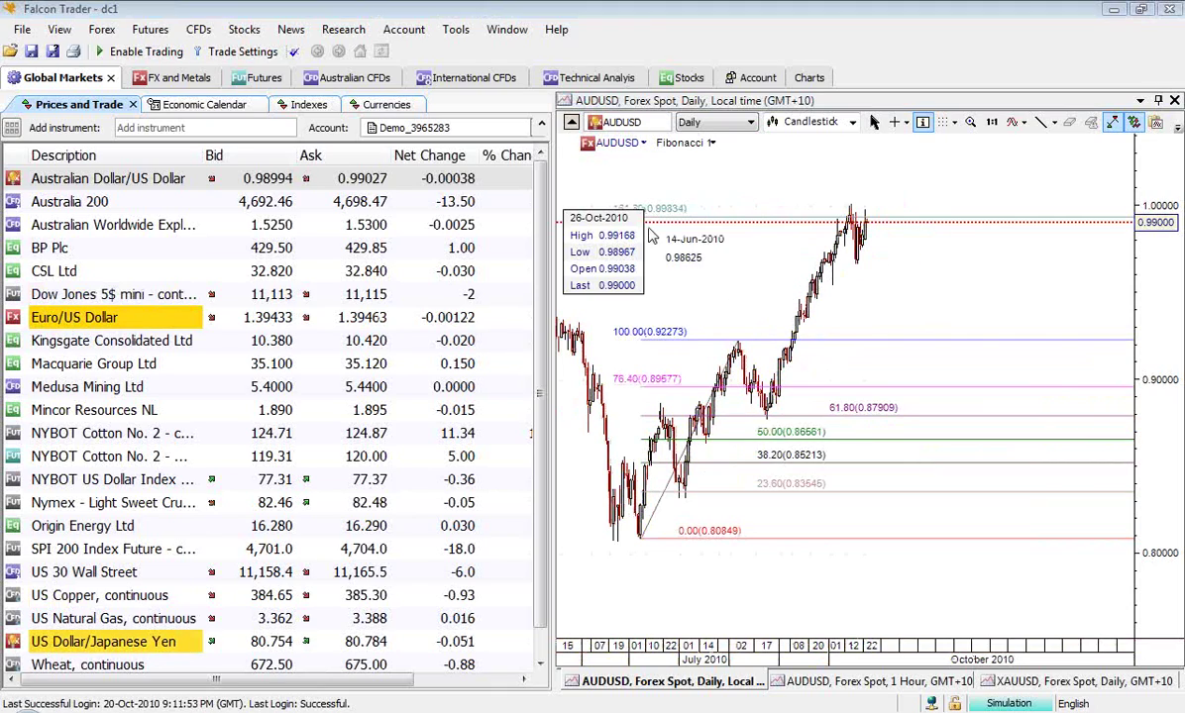
left_click_drag(717, 256, 776, 250)
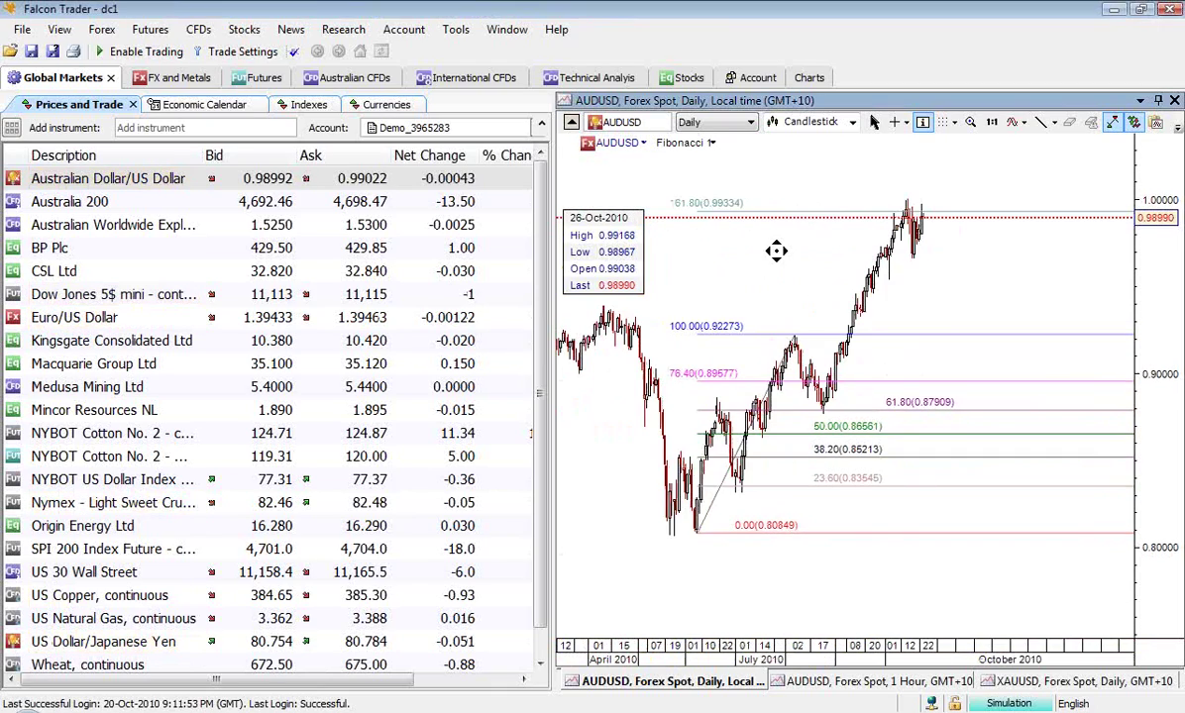
left_click(926, 219)
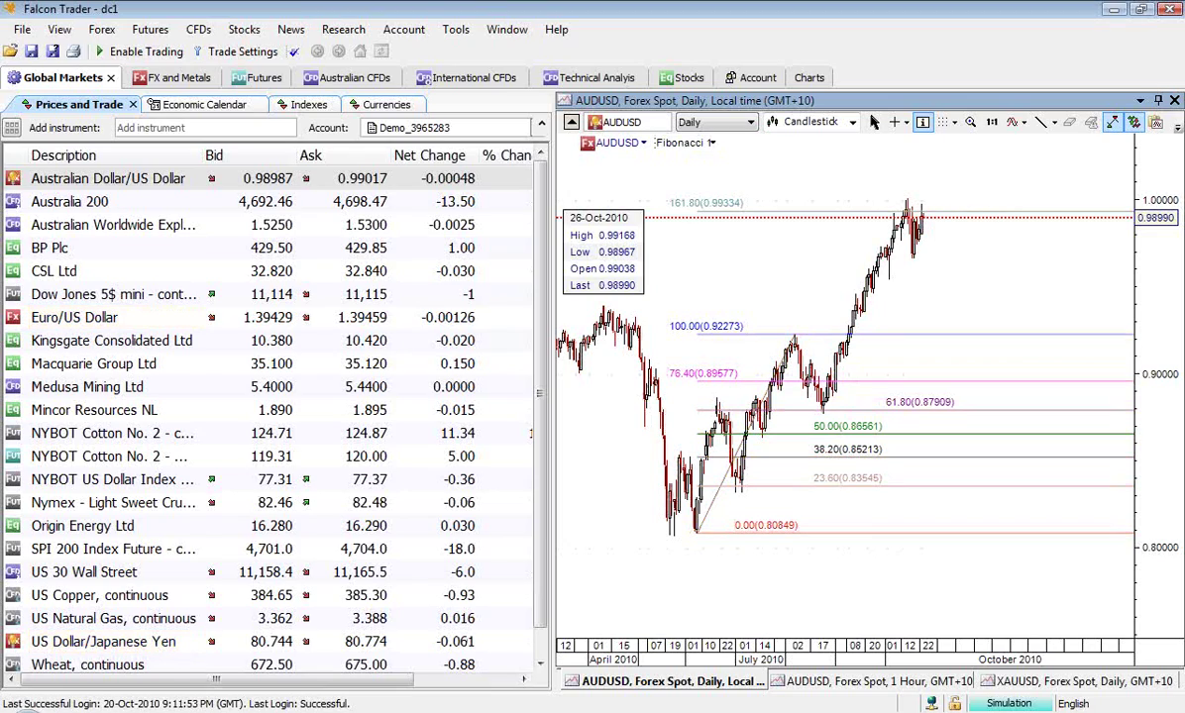